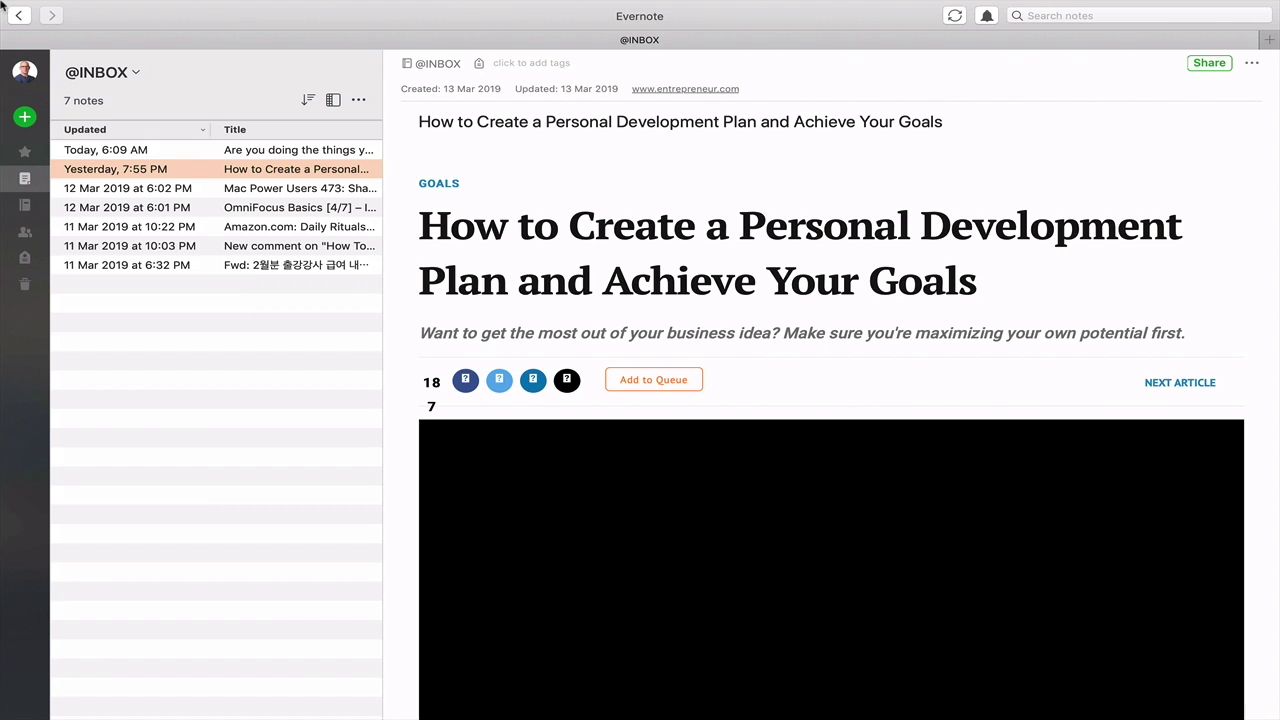
Open the account settings page from the help options and review the account summary down to the Email Notes to entry.
mouse_move(52, 4)
mouse_move(537, 4)
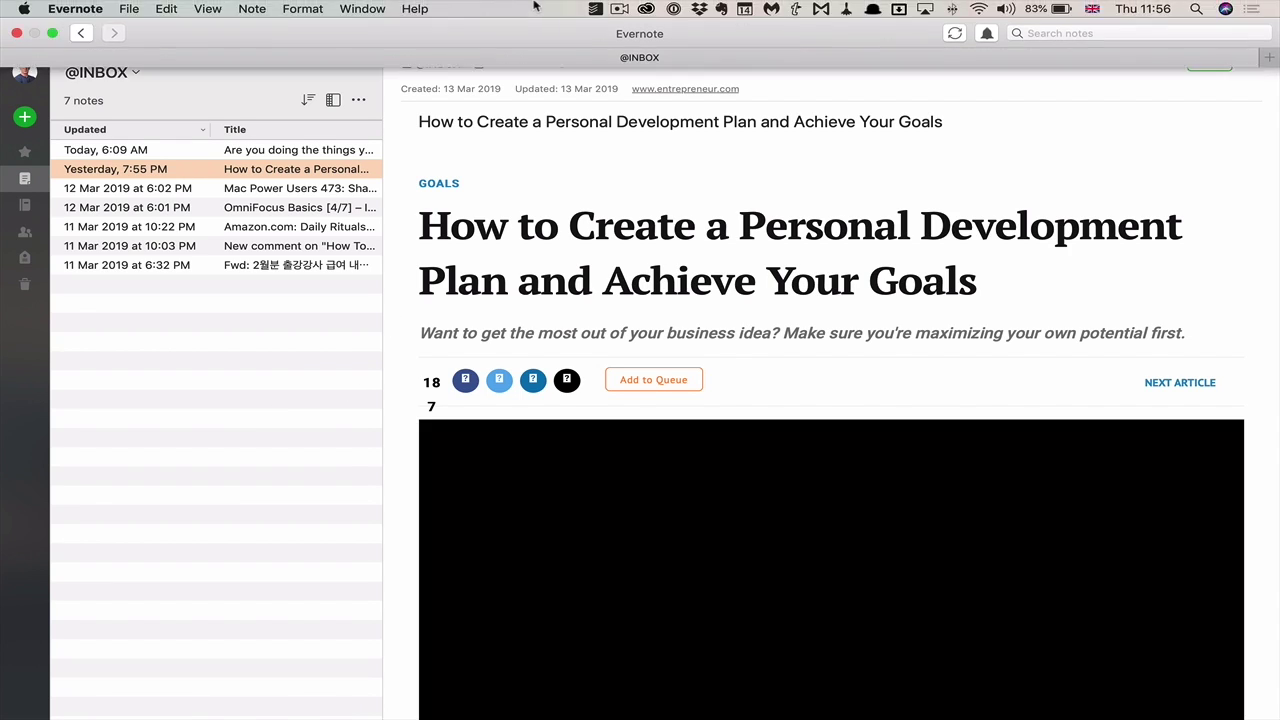
click(415, 9)
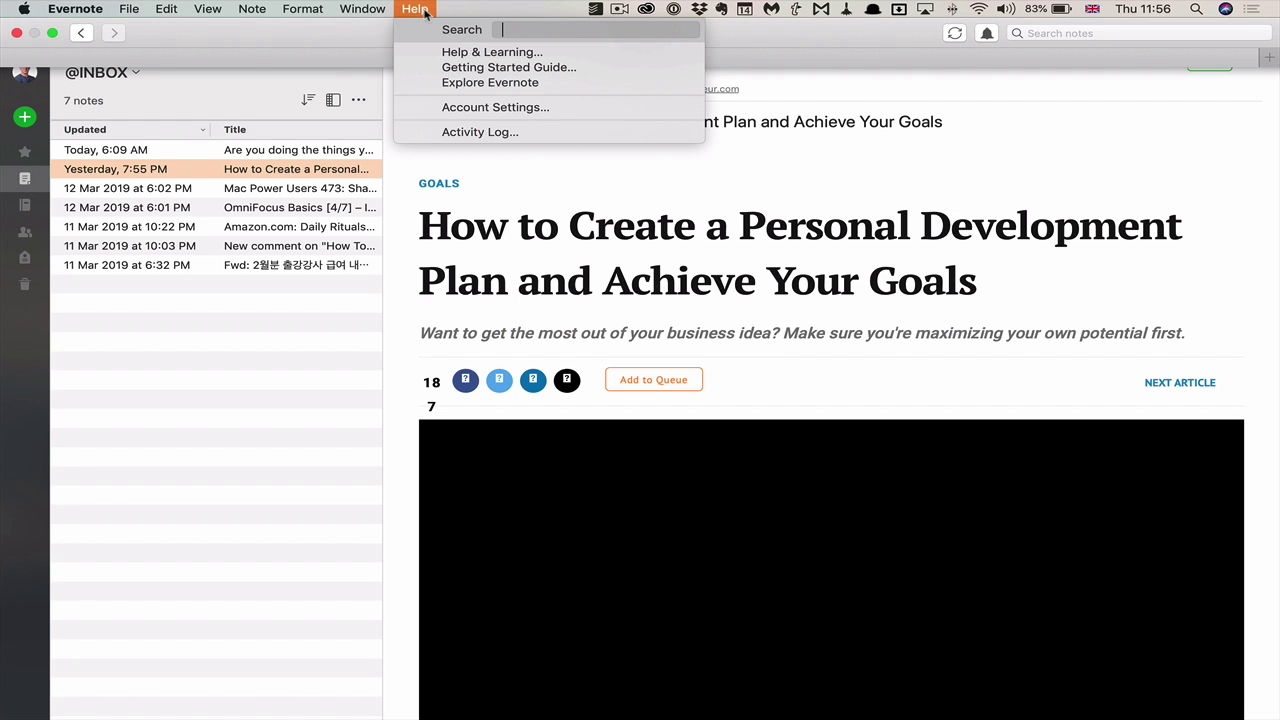
click(509, 110)
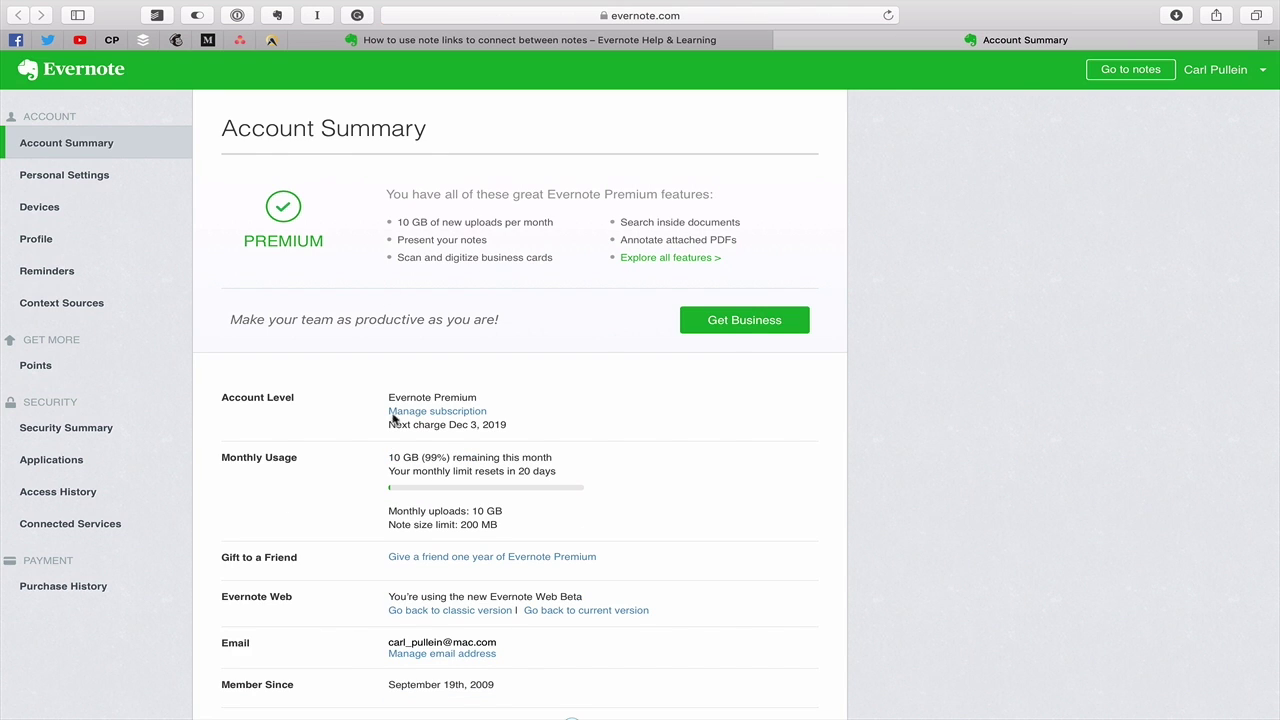
scroll(440, 630, down, 3)
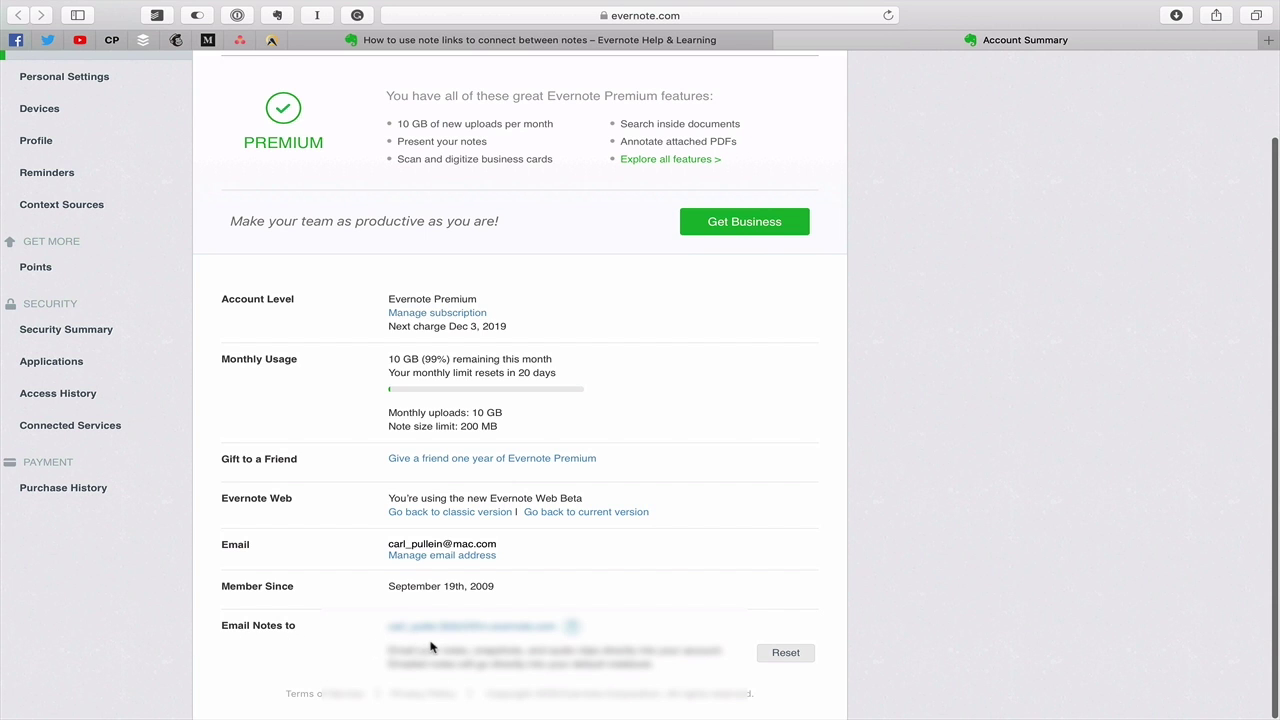
scroll(430, 647, up, 3)
scroll(430, 641, down, 1)
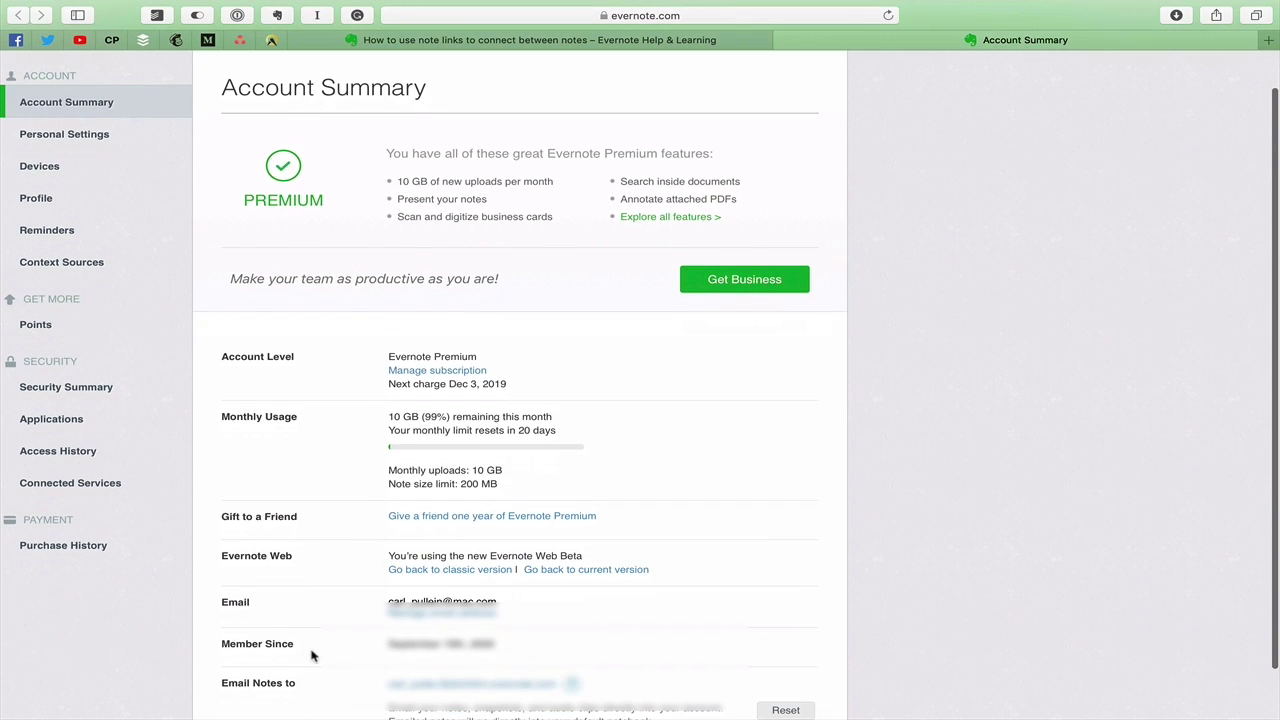
scroll(500, 645, up, 5)
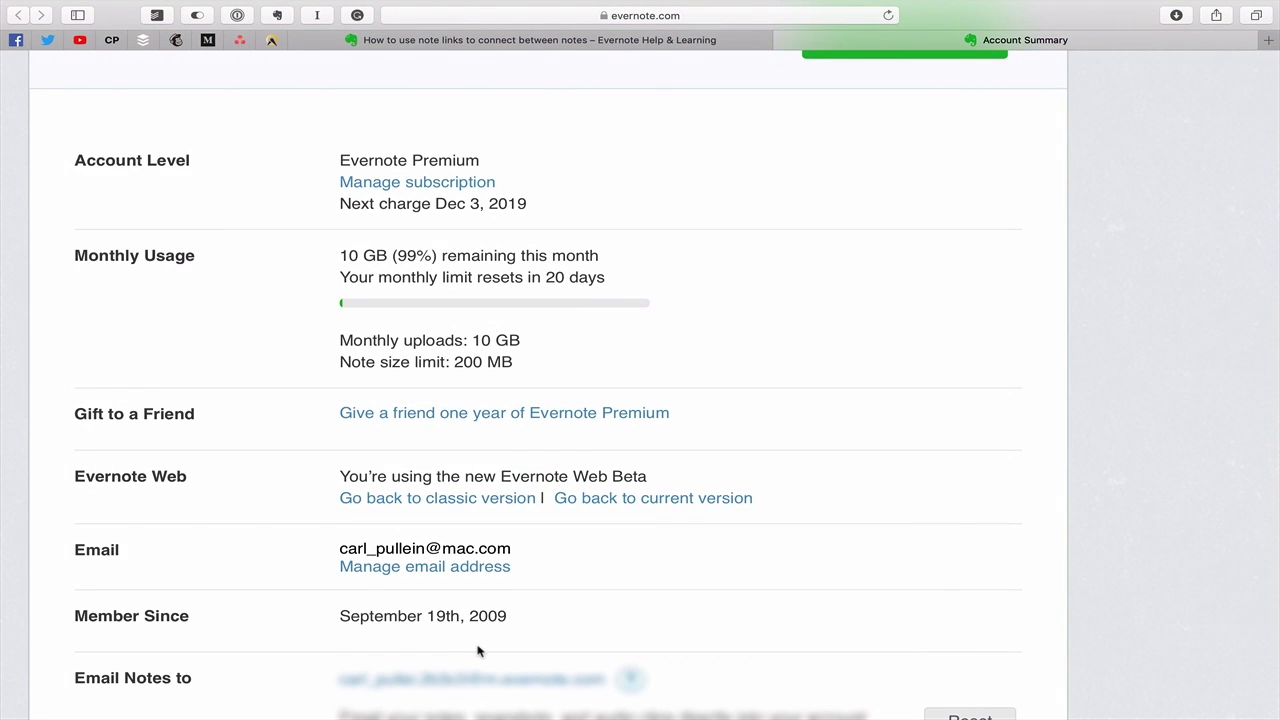
scroll(478, 648, down, 5)
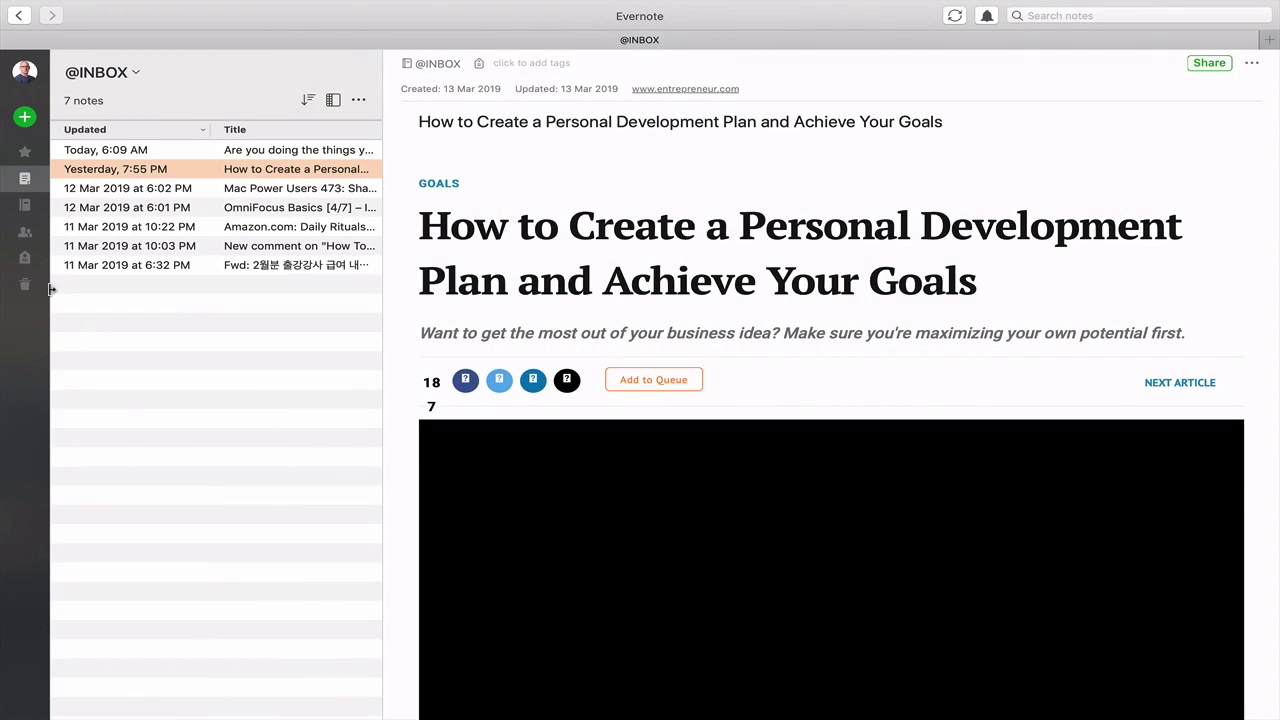
drag(52, 290, 281, 303)
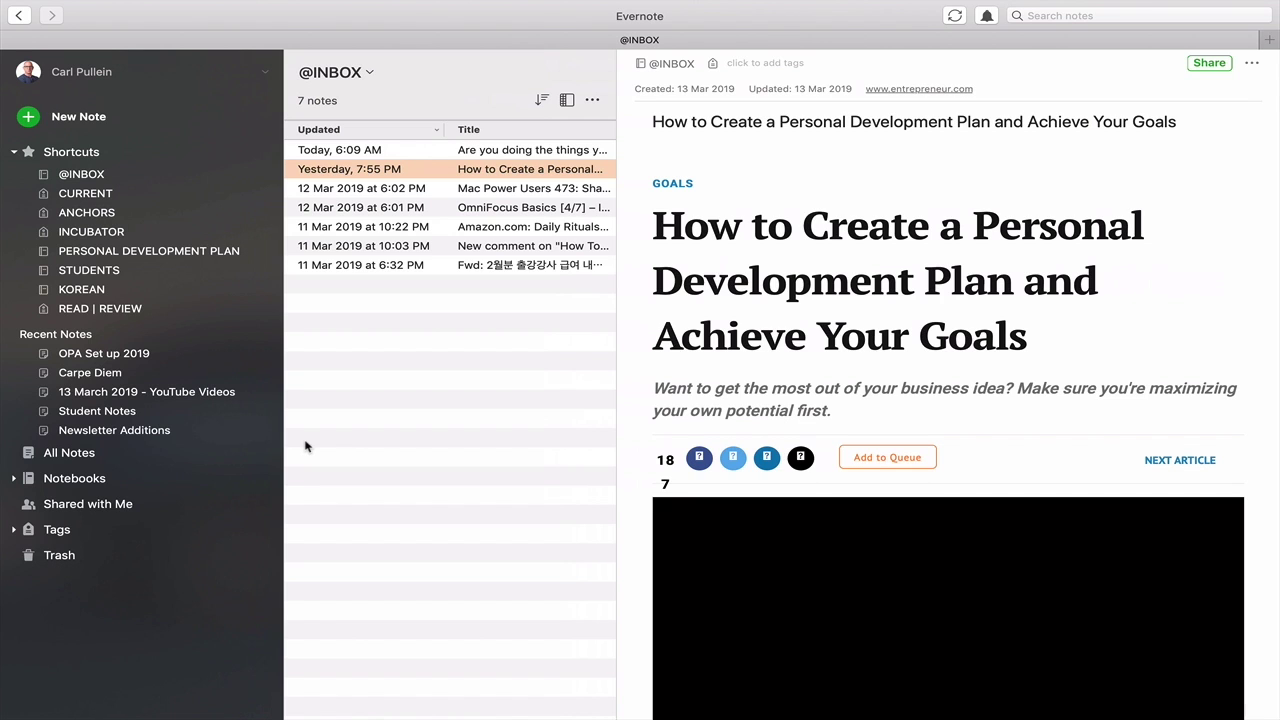
key(ctrl+super+2)
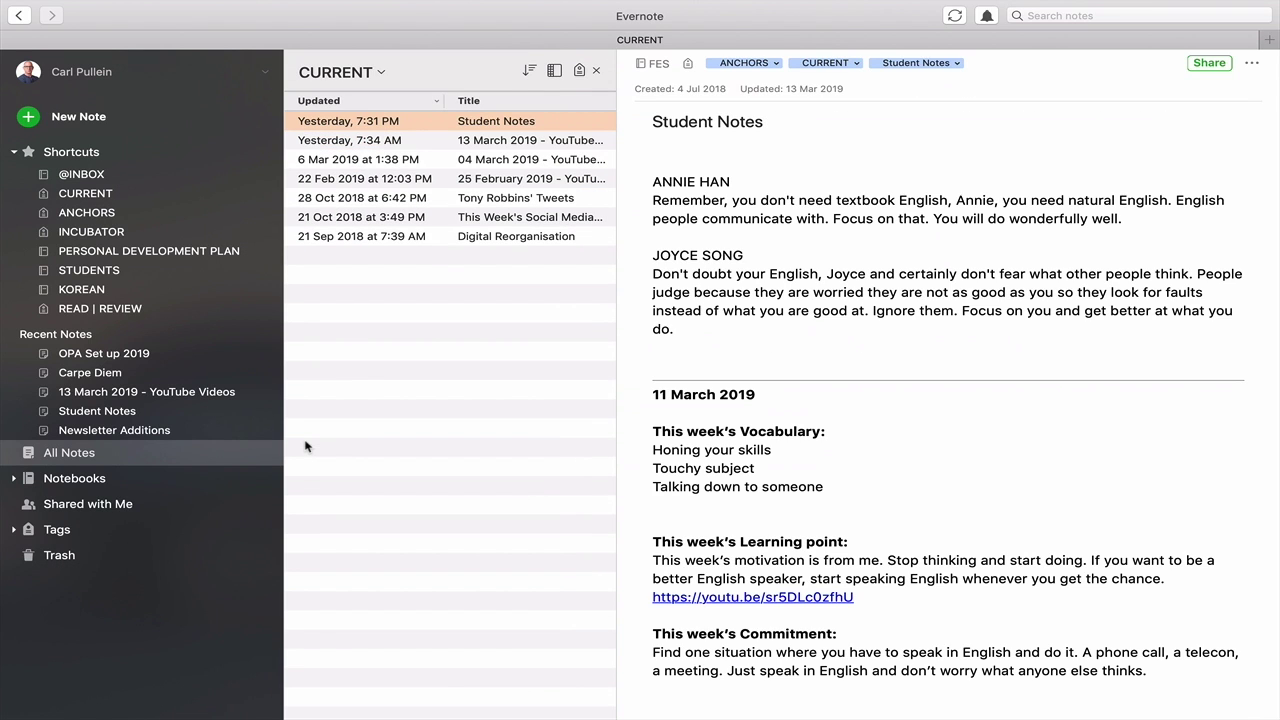
key(ctrl+super+1)
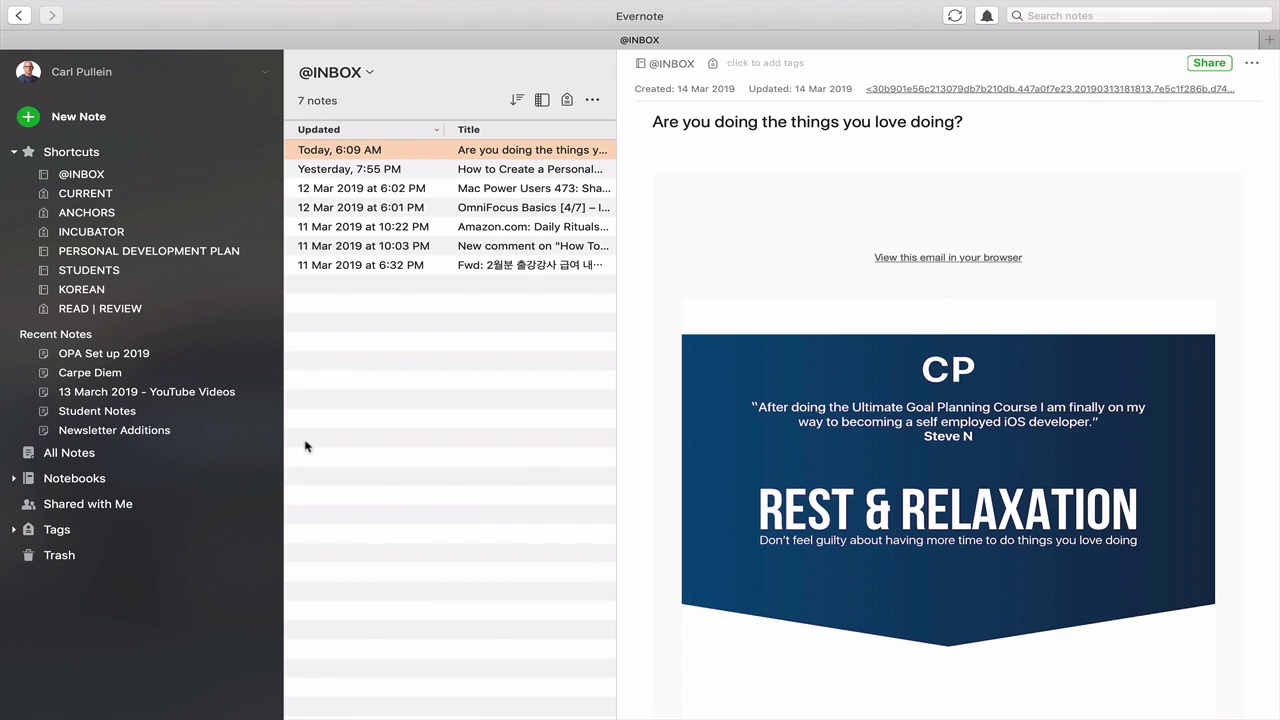
click(387, 195)
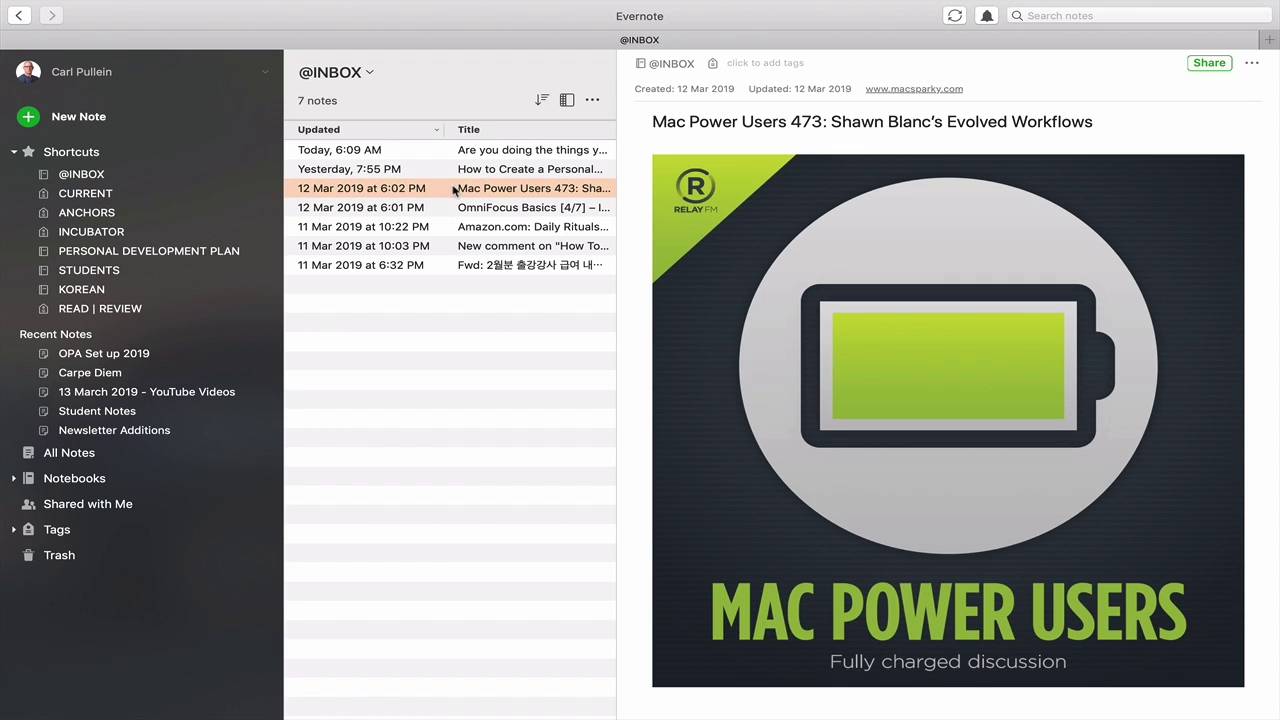
right_click(454, 190)
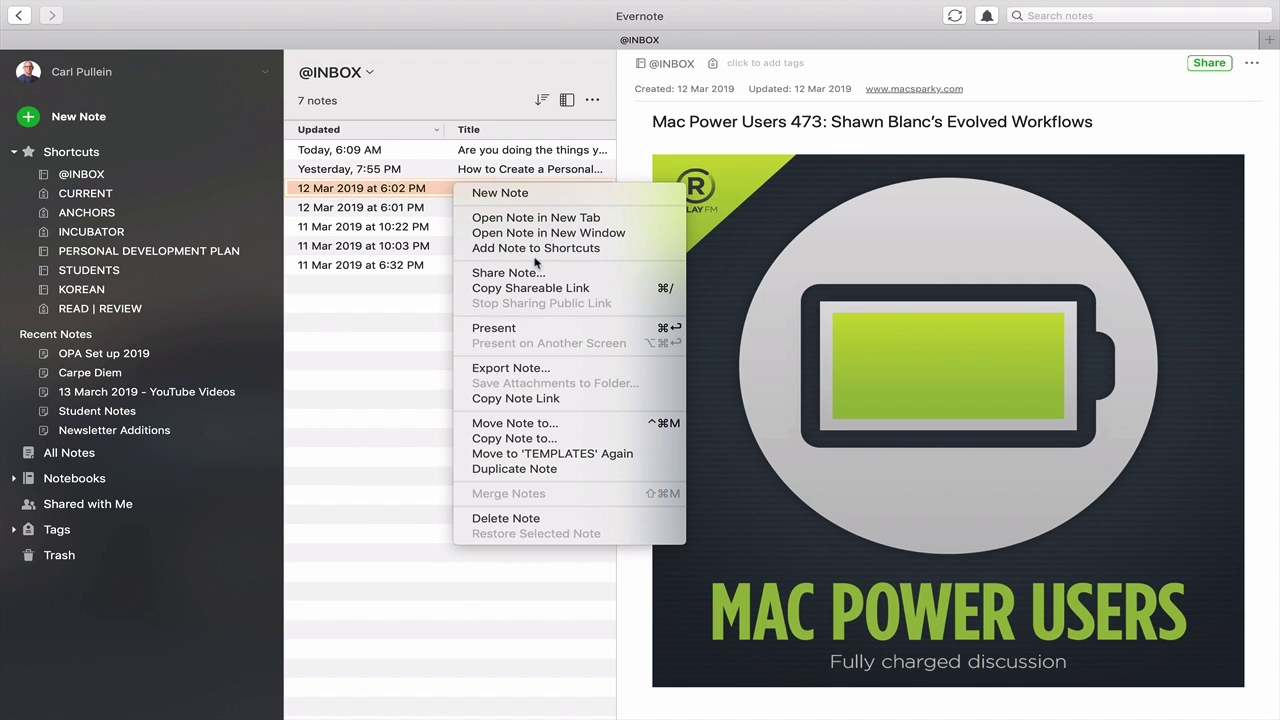
click(344, 376)
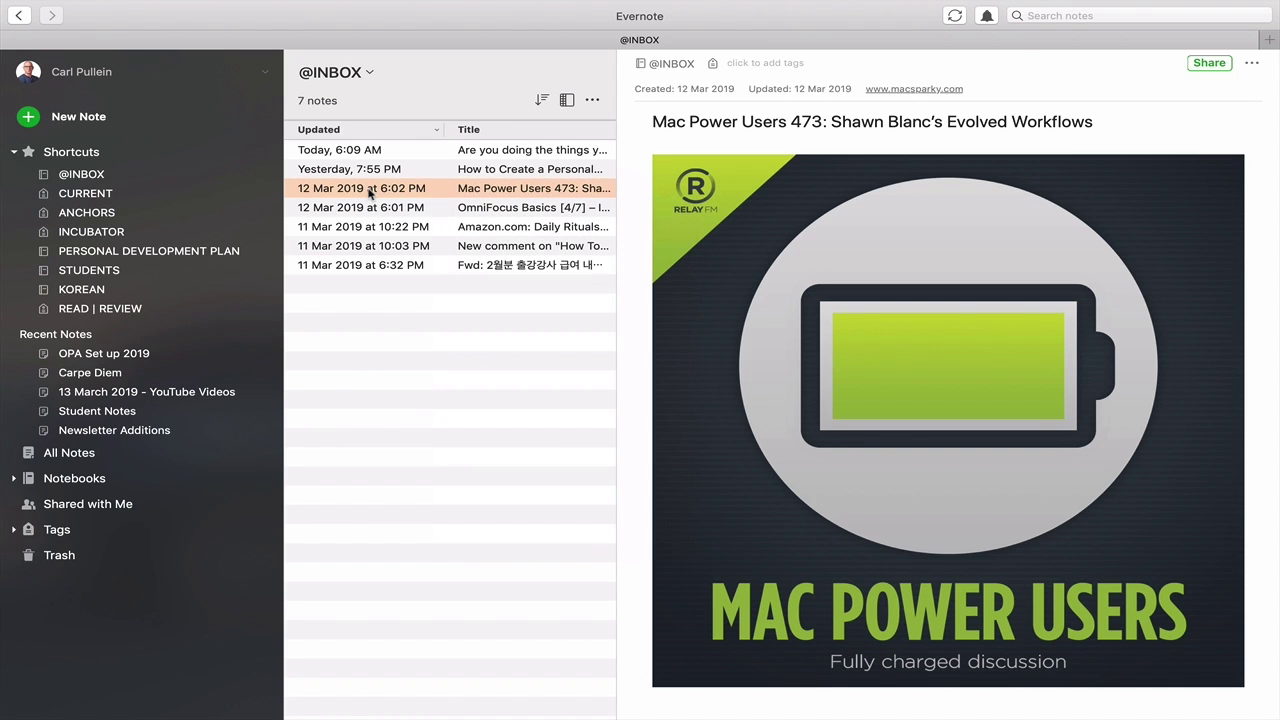
drag(368, 192, 150, 314)
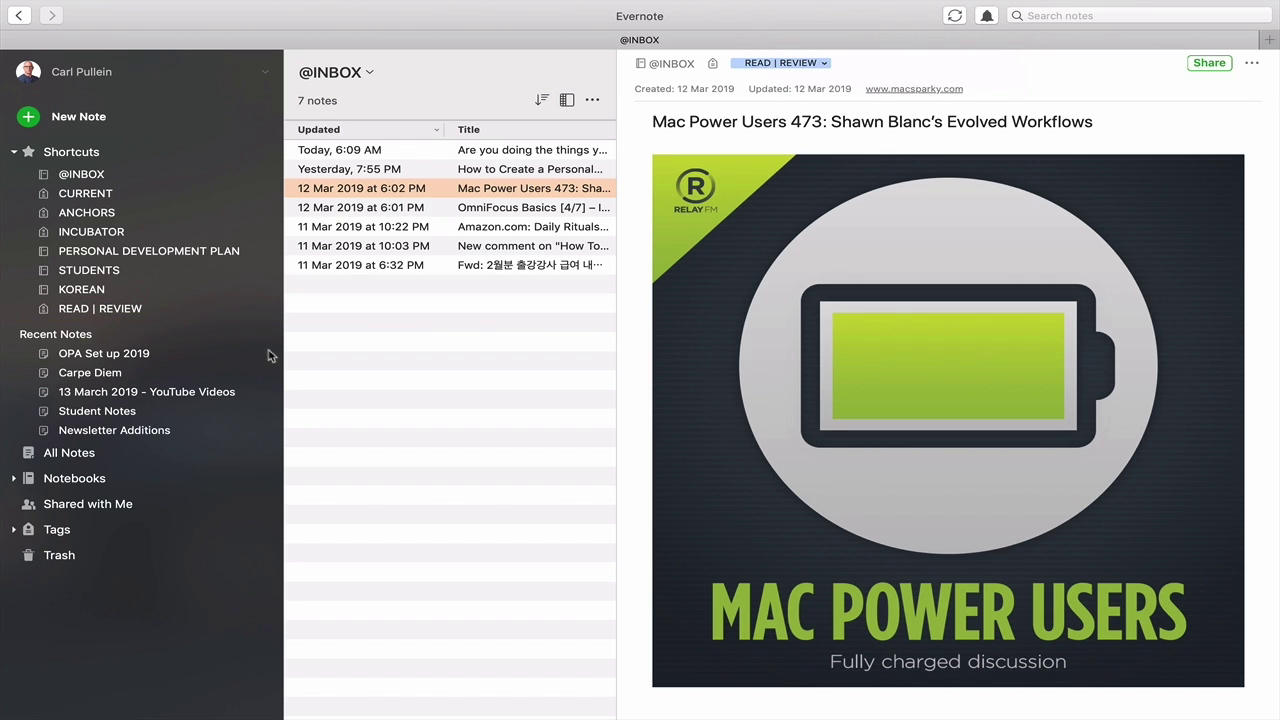
drag(367, 188, 72, 188)
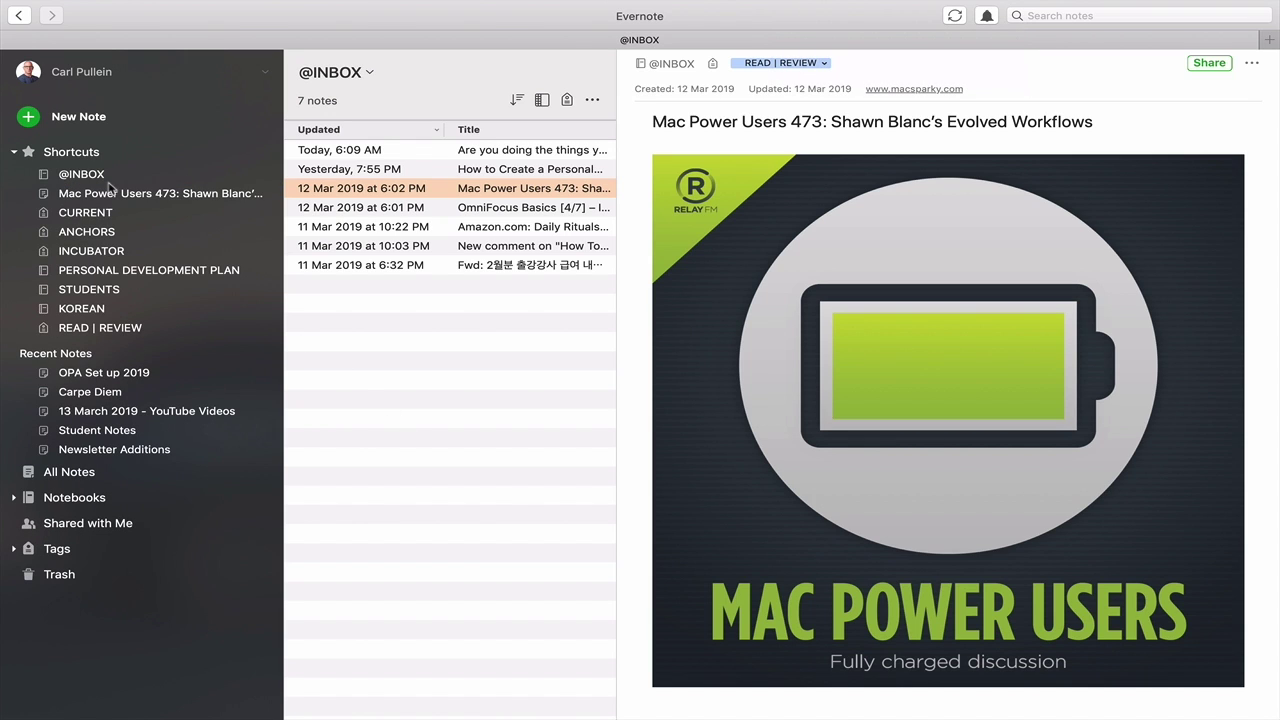
drag(122, 195, 842, 446)
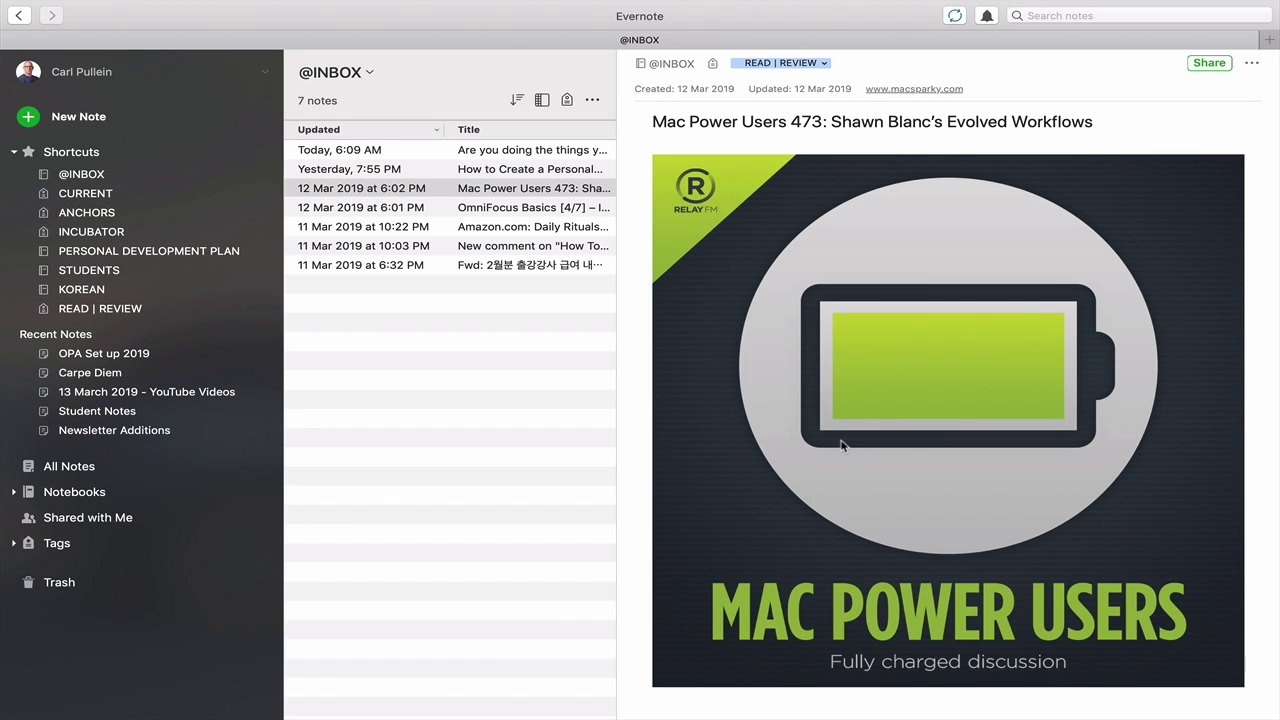
Open the notebooks list and examine the options for the T&LM BOOK 2019 notebook, including adding it to shortcuts.
click(96, 492)
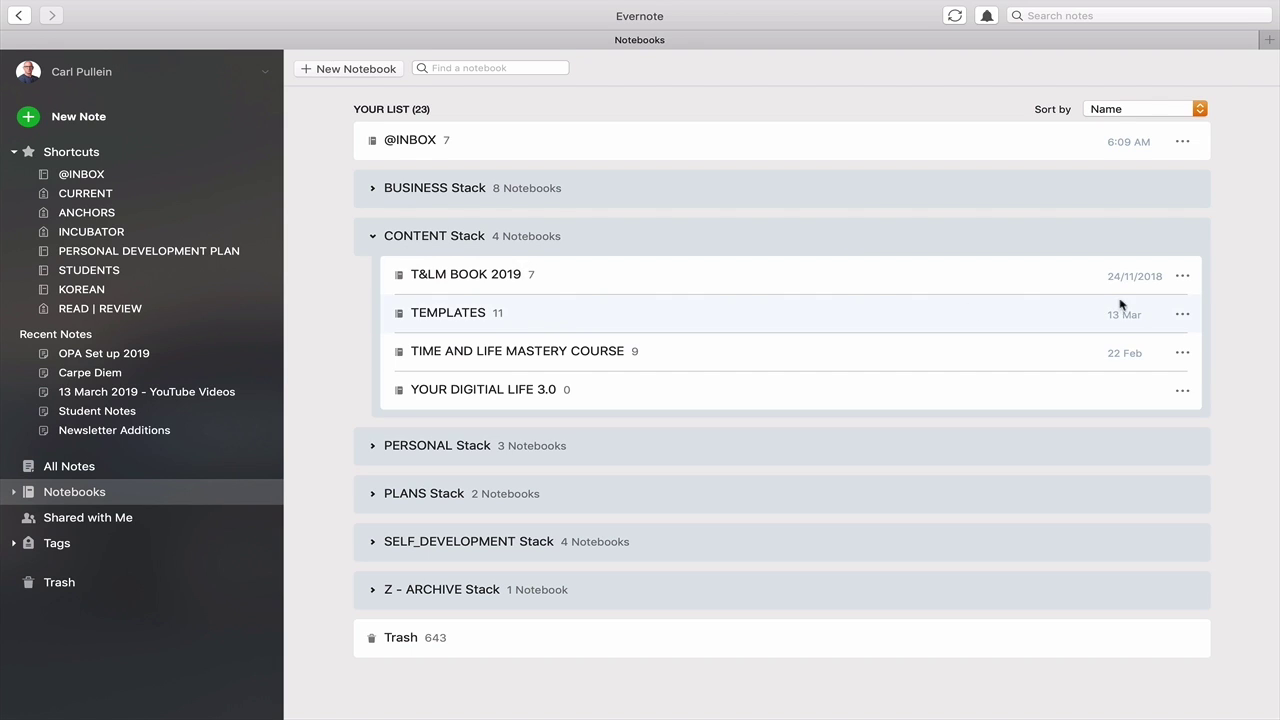
click(1183, 277)
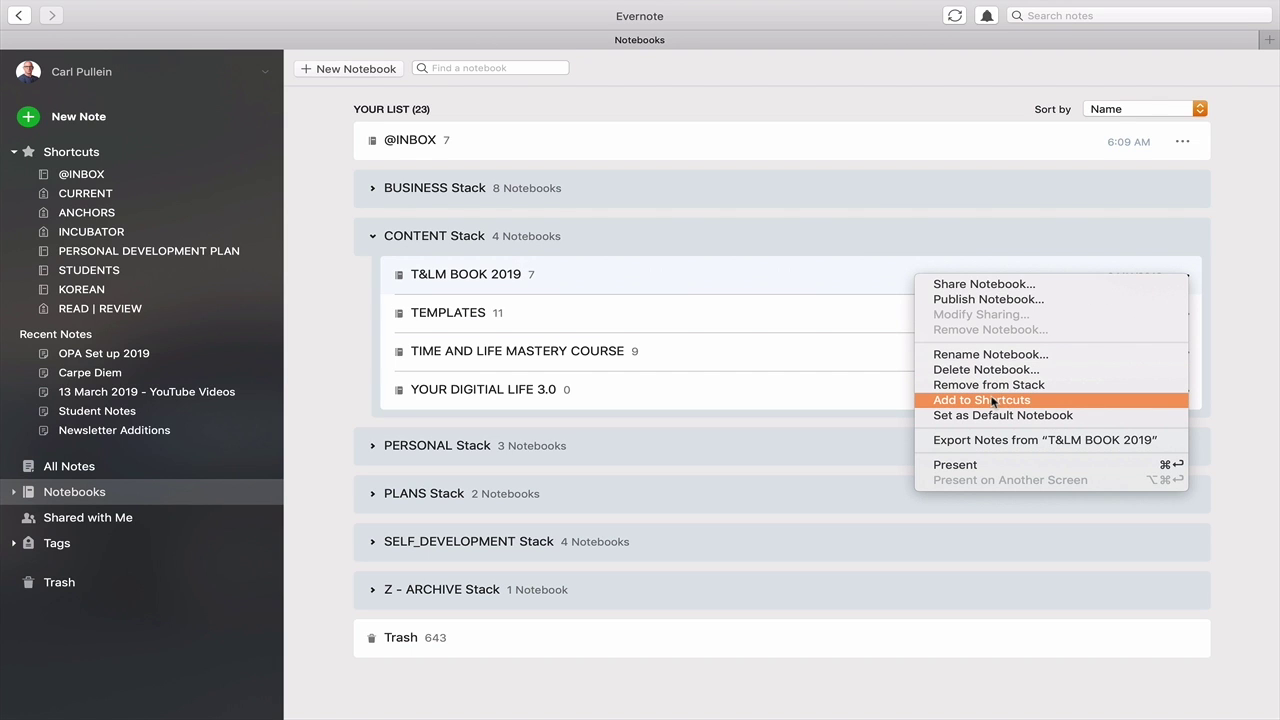
click(1240, 378)
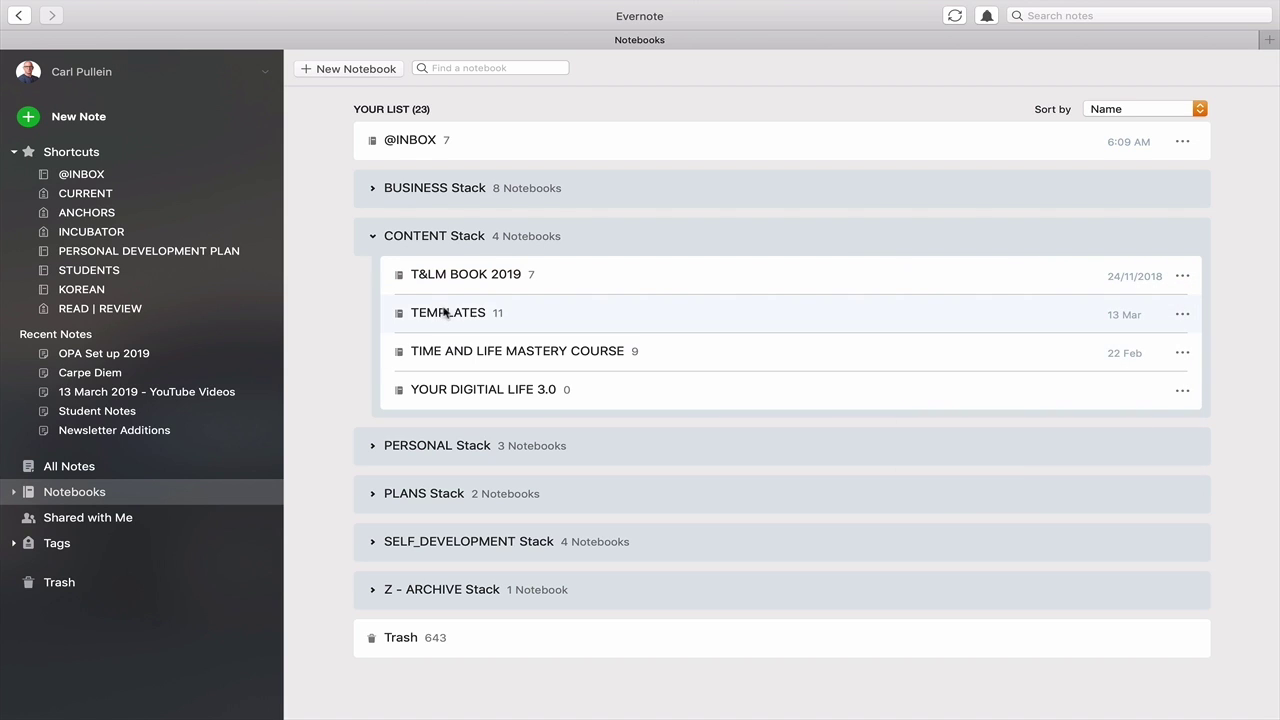
drag(446, 312, 68, 490)
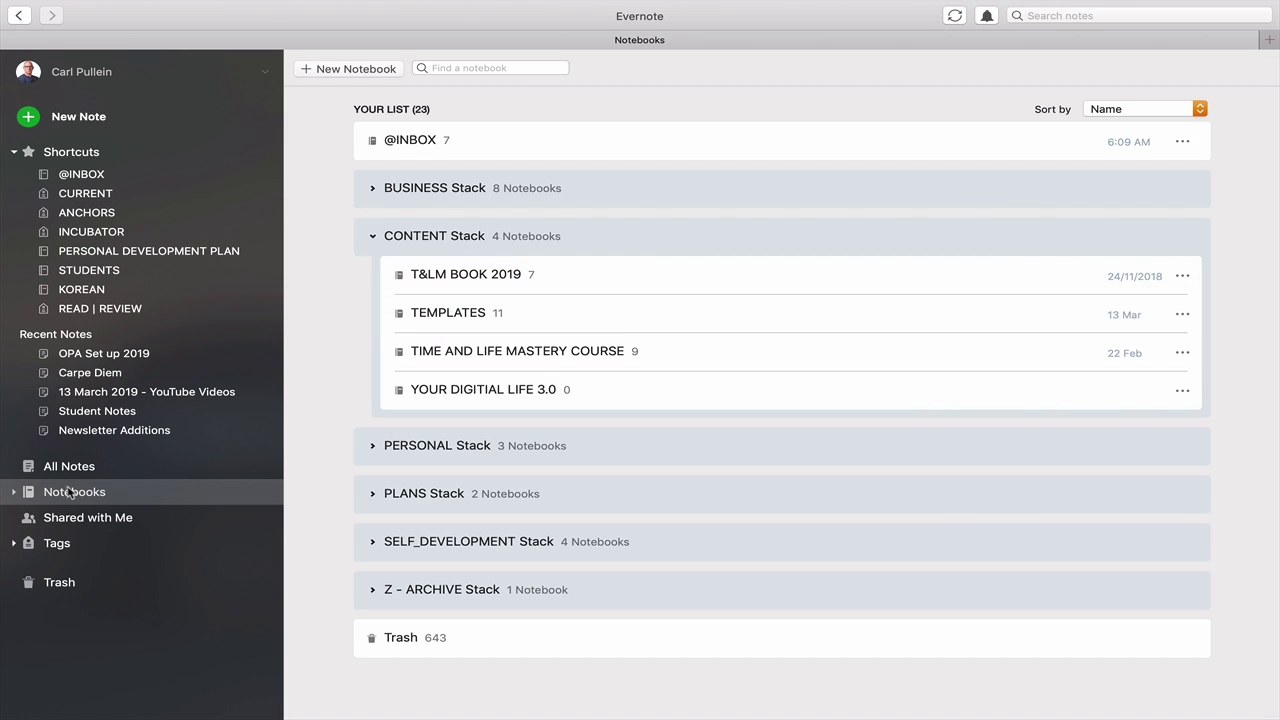
click(80, 174)
click(1182, 277)
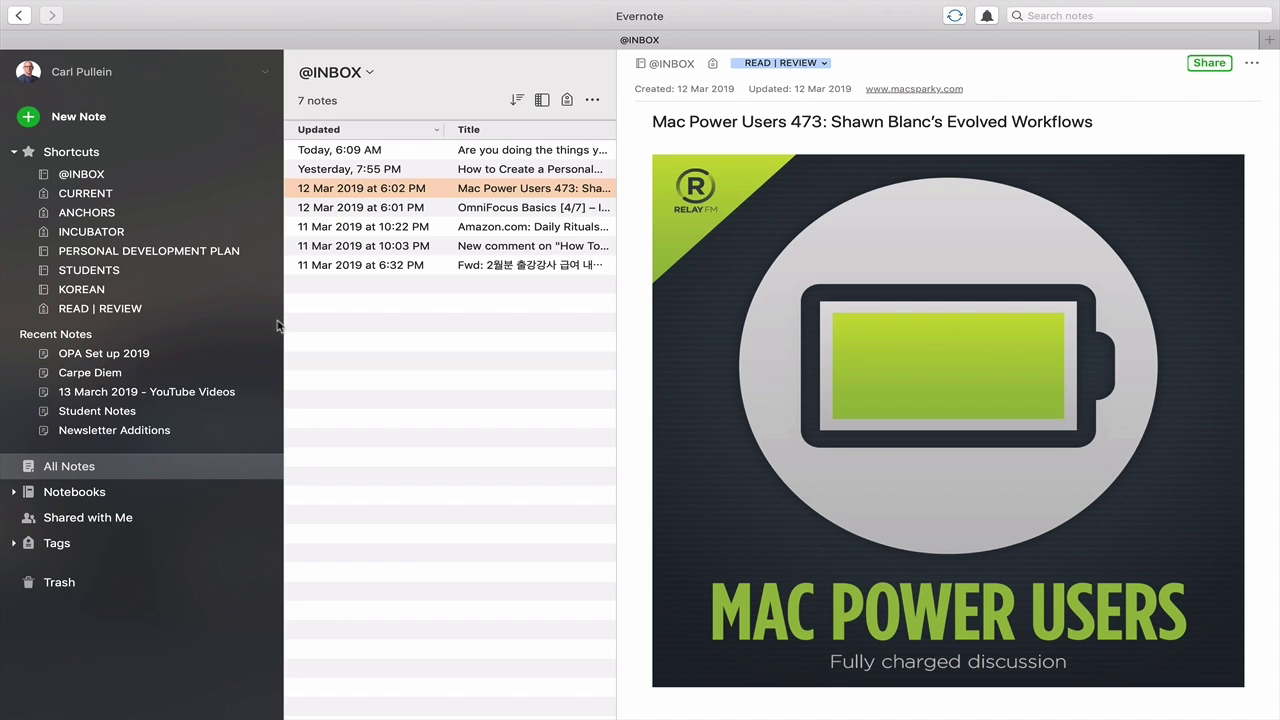
drag(278, 325, 6, 300)
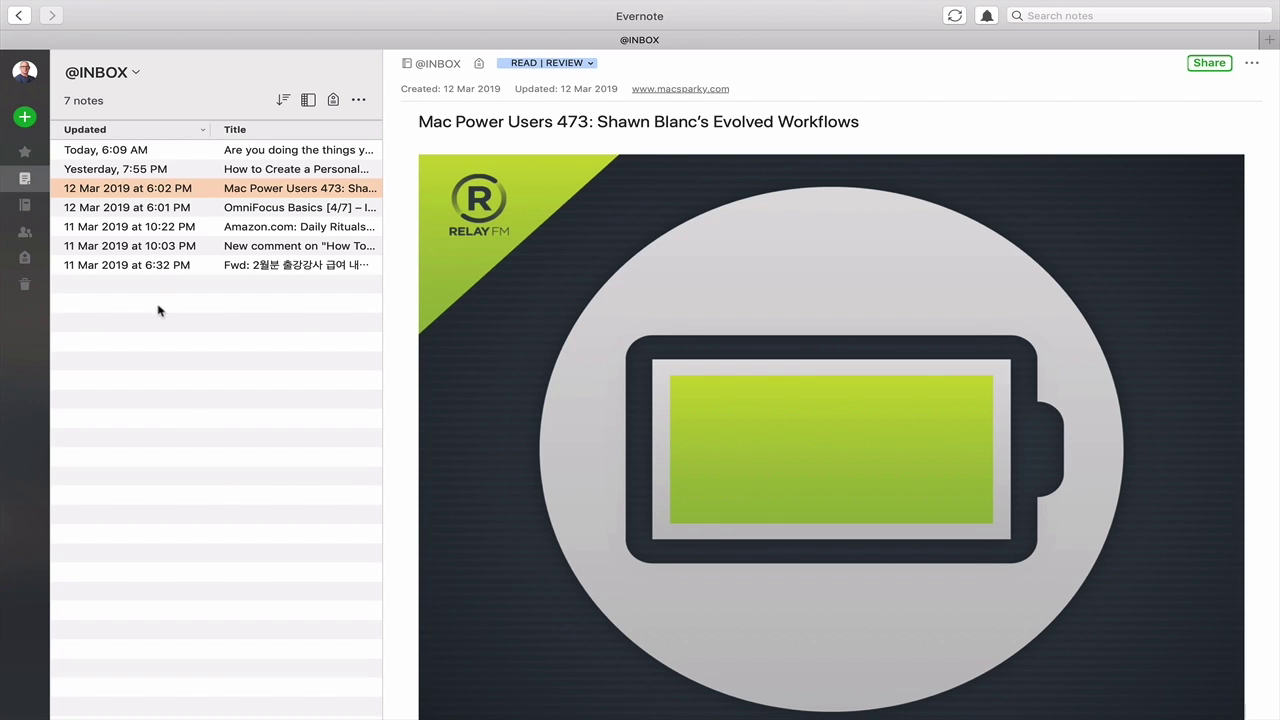
Reverse the note list's Updated order, restore newest first, and look through the available sorting options.
click(203, 134)
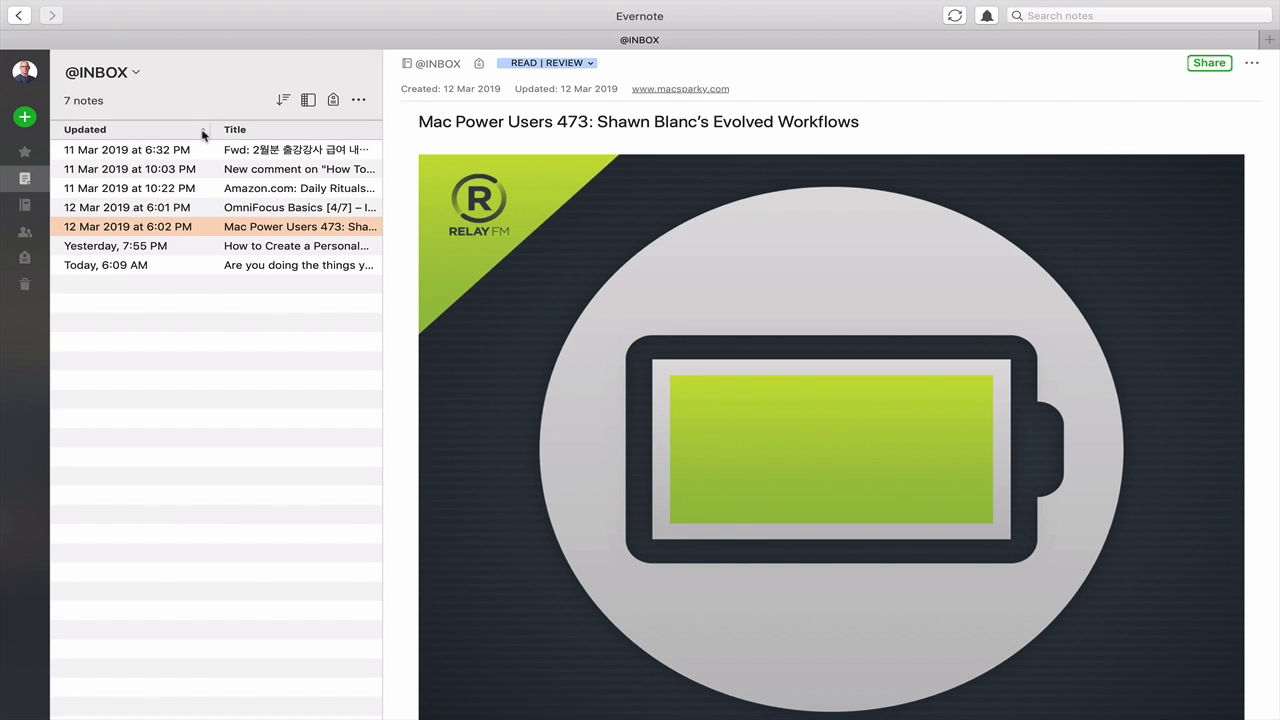
click(203, 134)
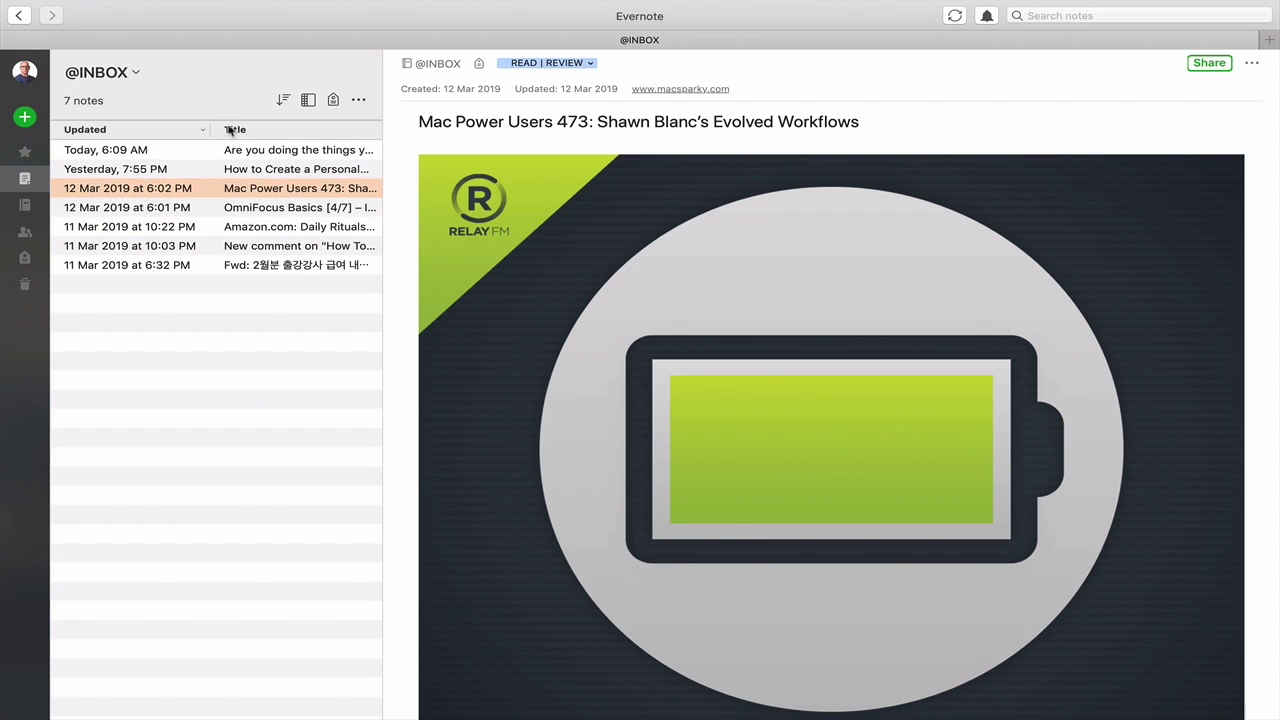
click(284, 101)
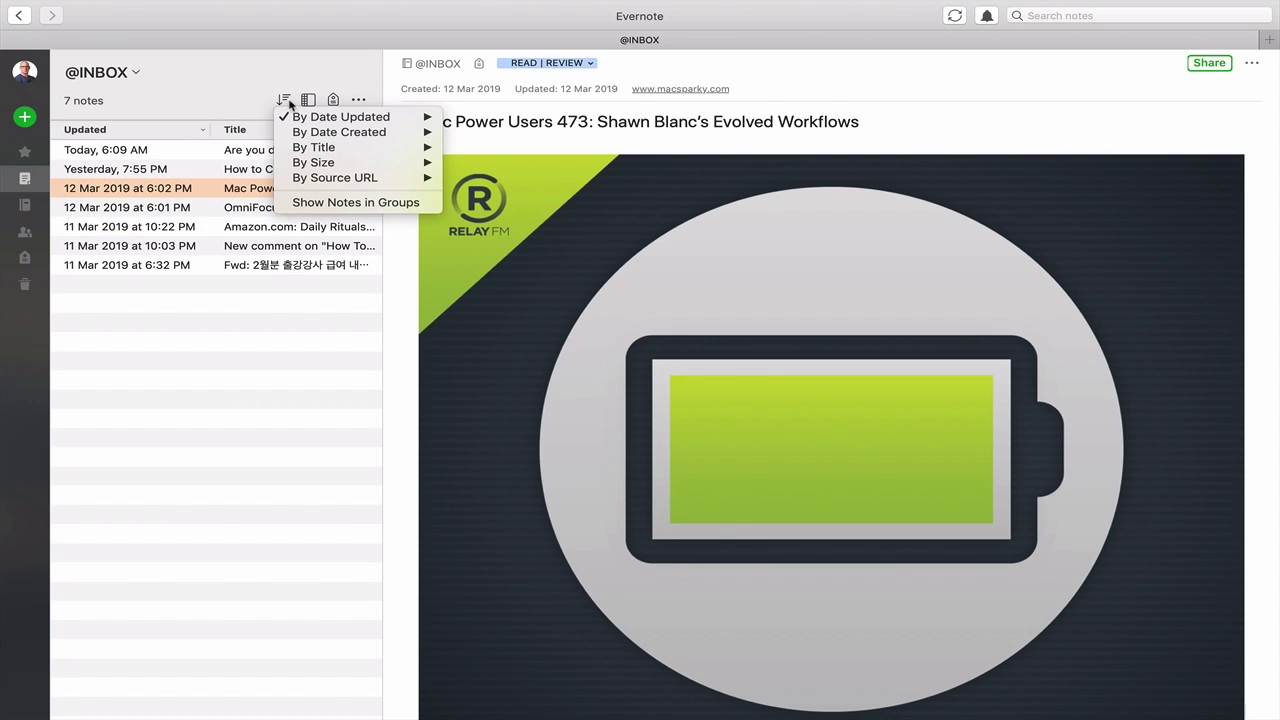
mouse_move(335, 122)
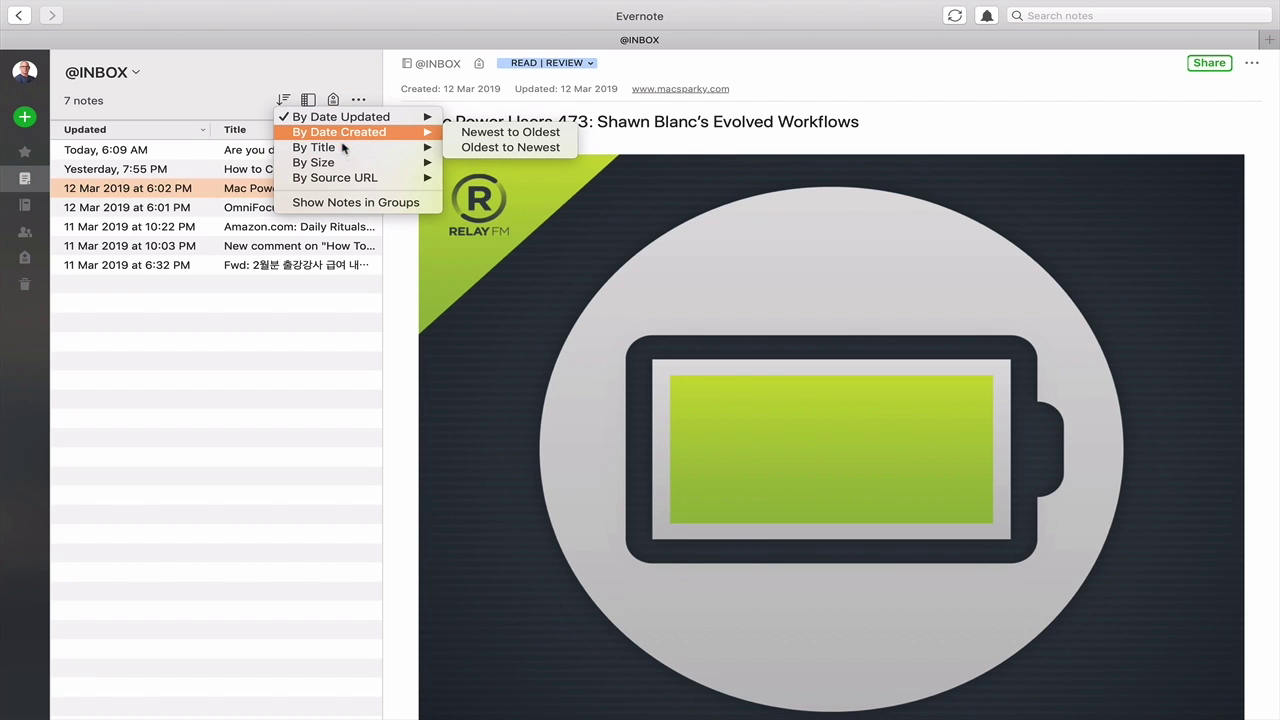
mouse_move(355, 183)
click(217, 80)
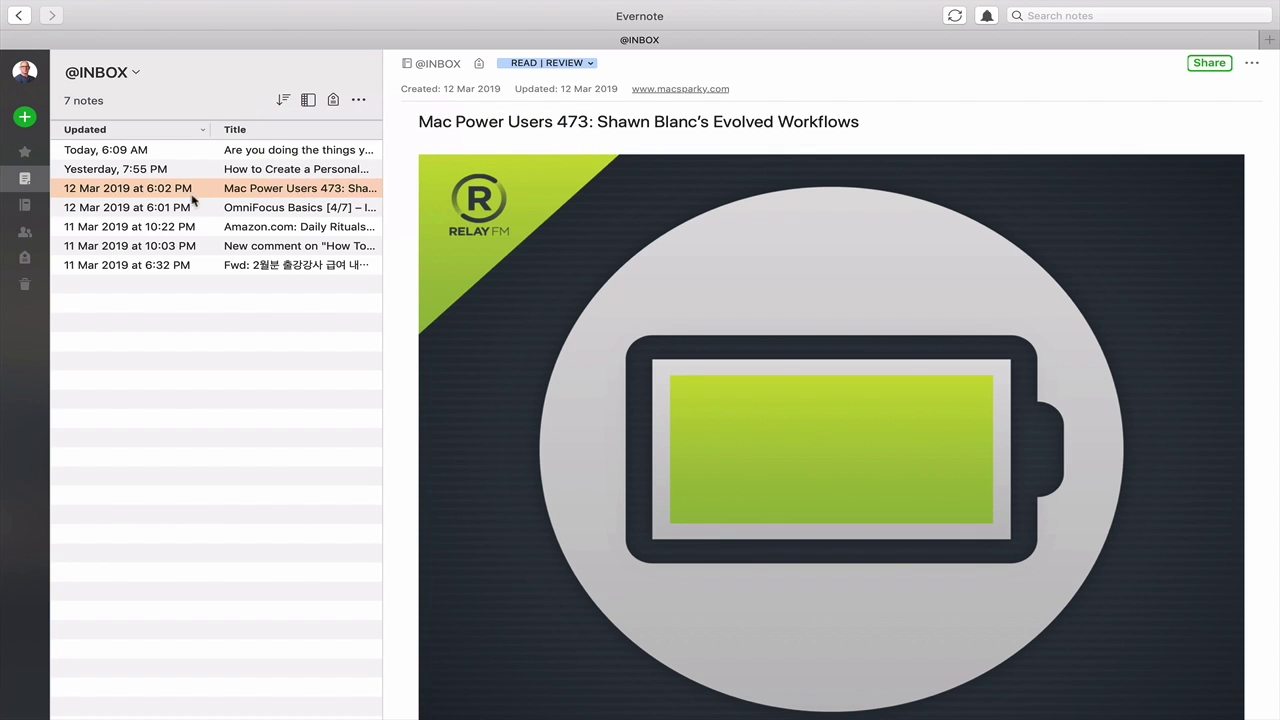
Switch the note list to Card View and back to Side List View.
click(307, 101)
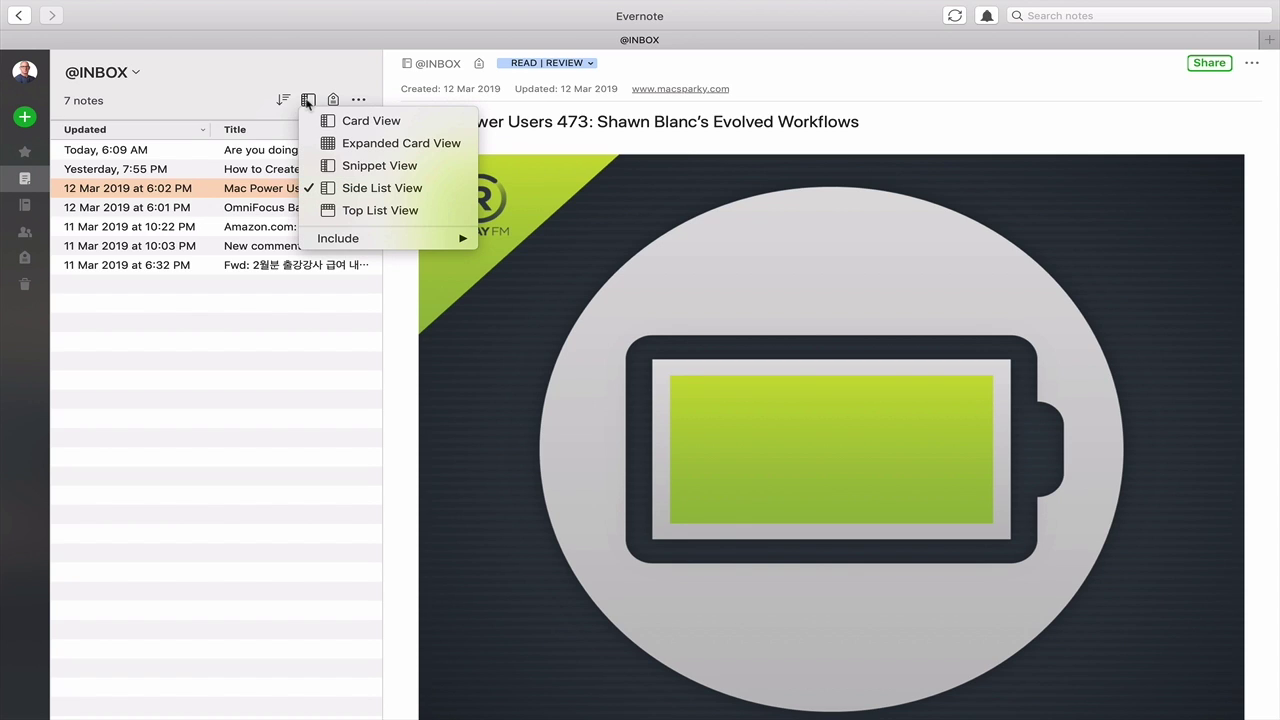
click(358, 121)
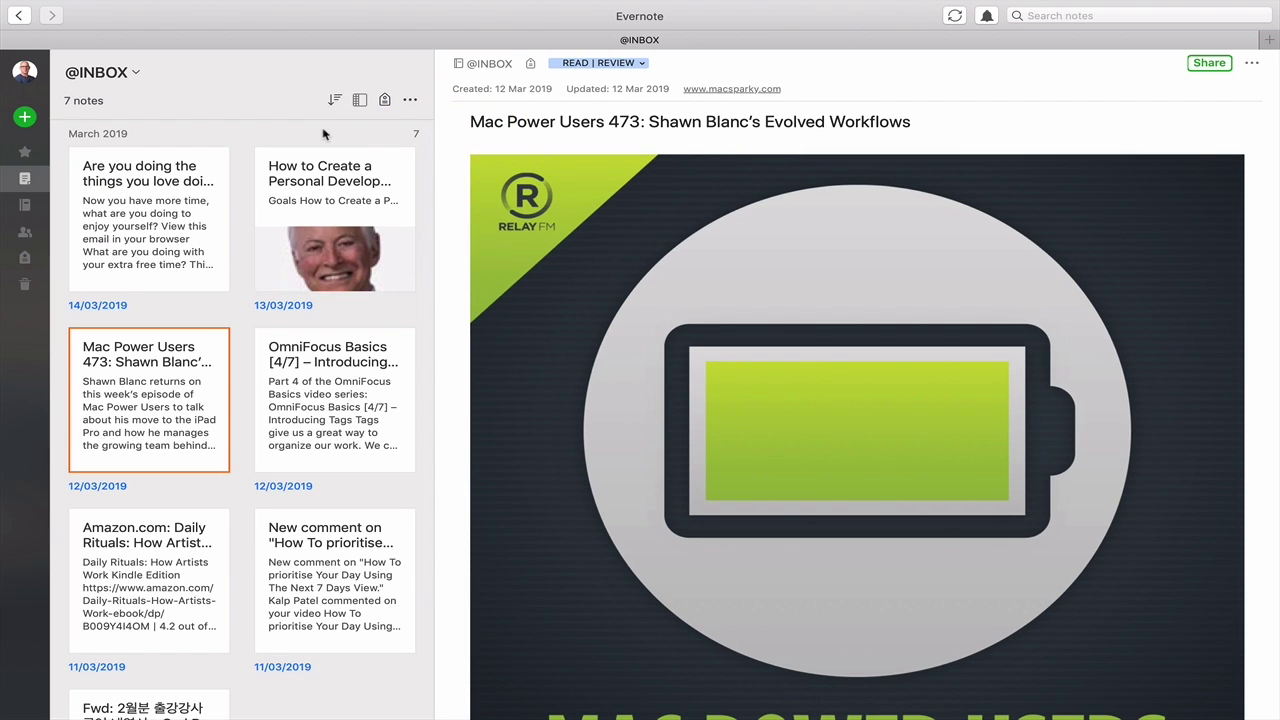
click(364, 103)
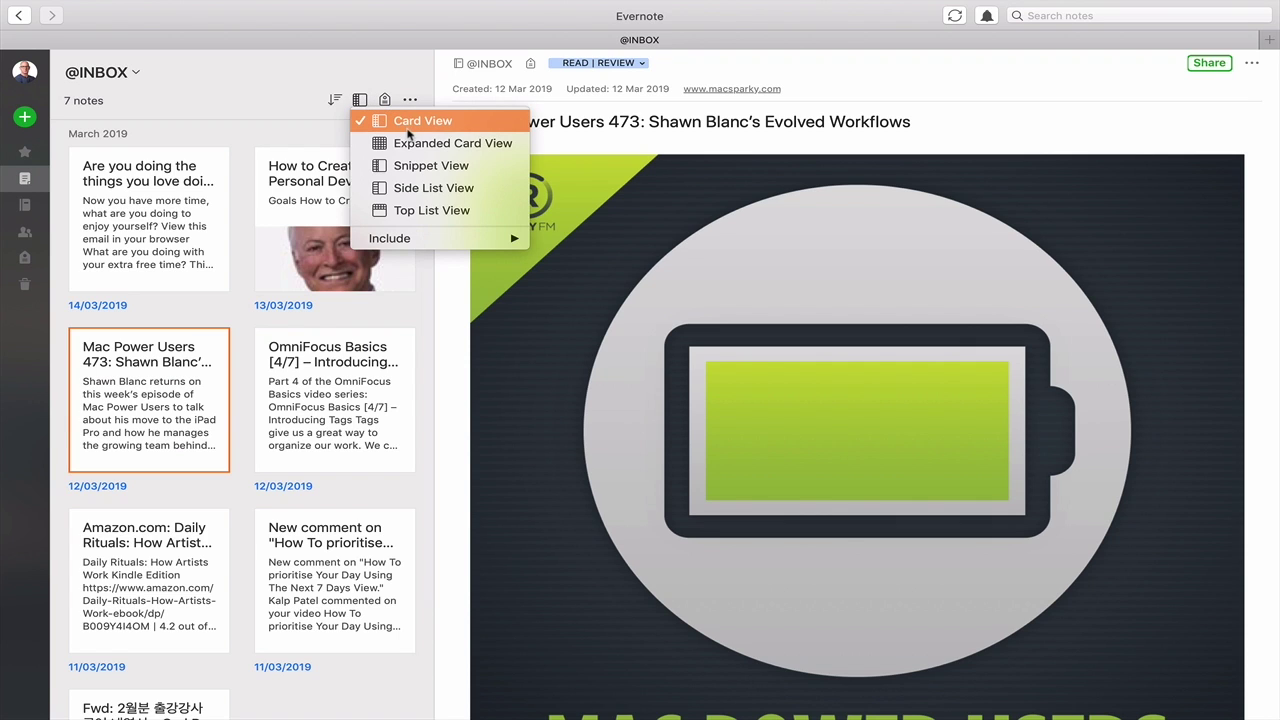
click(417, 193)
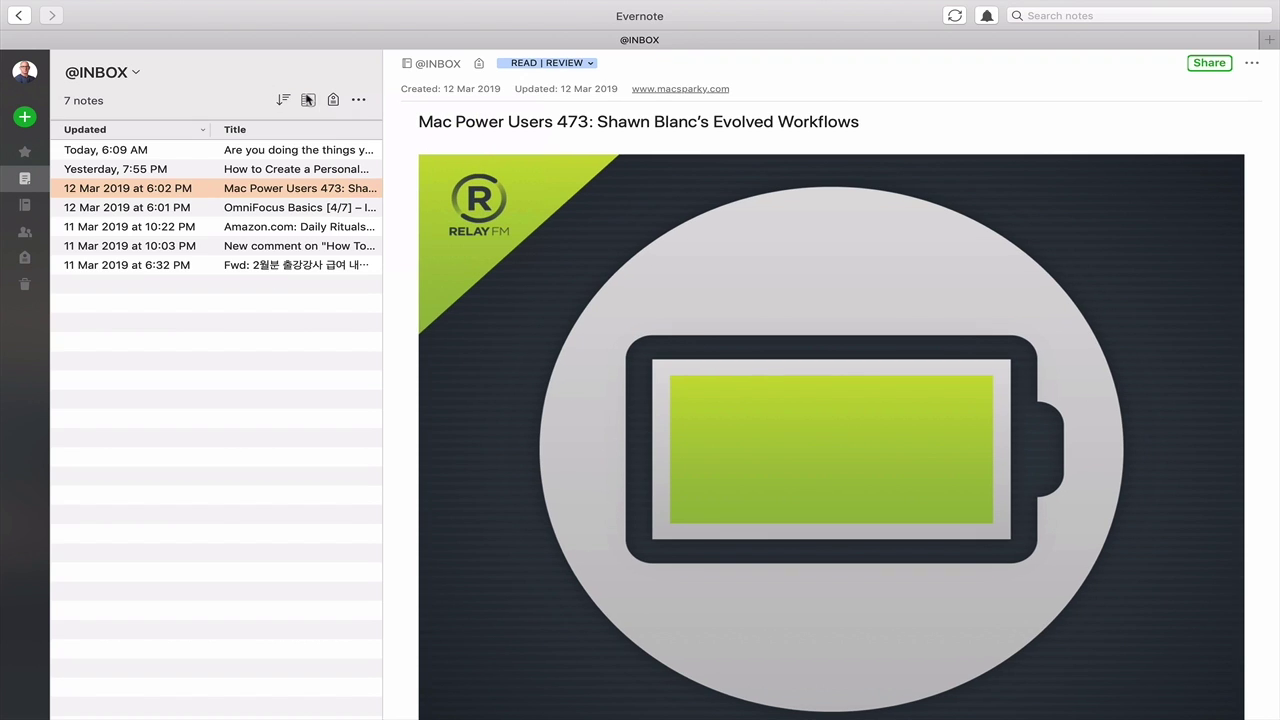
click(308, 100)
click(309, 101)
click(333, 100)
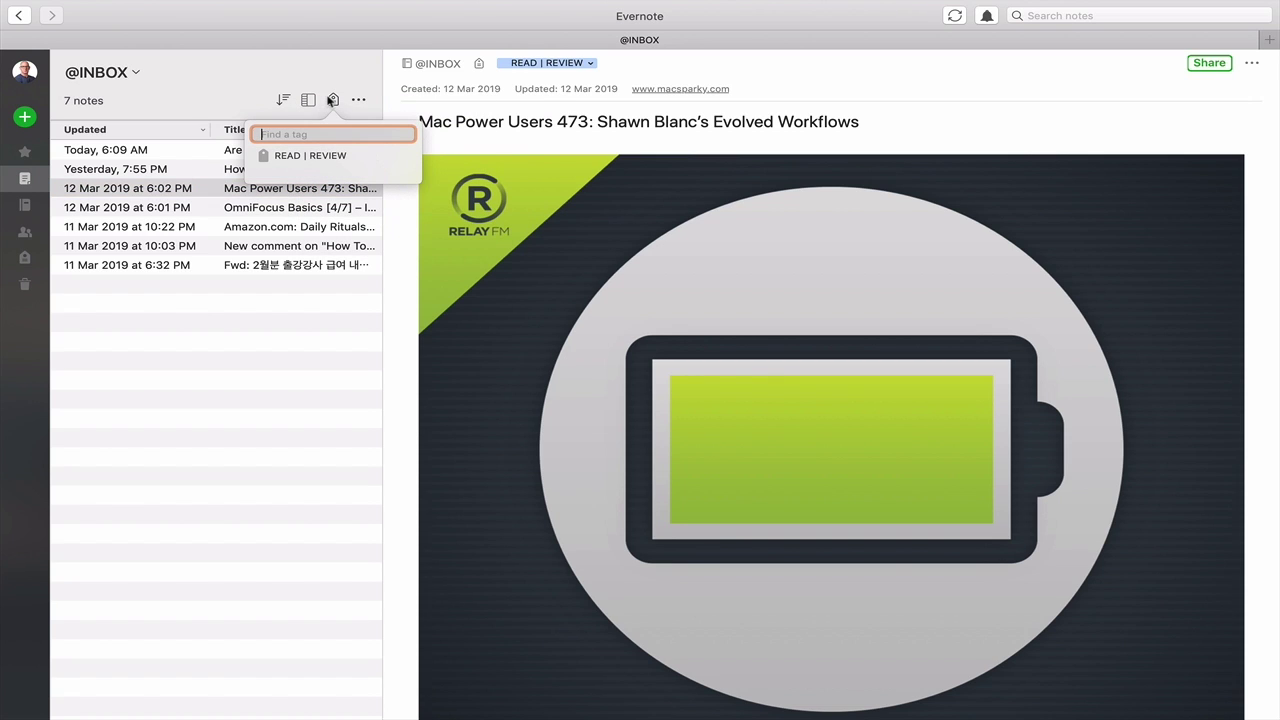
click(333, 100)
click(357, 101)
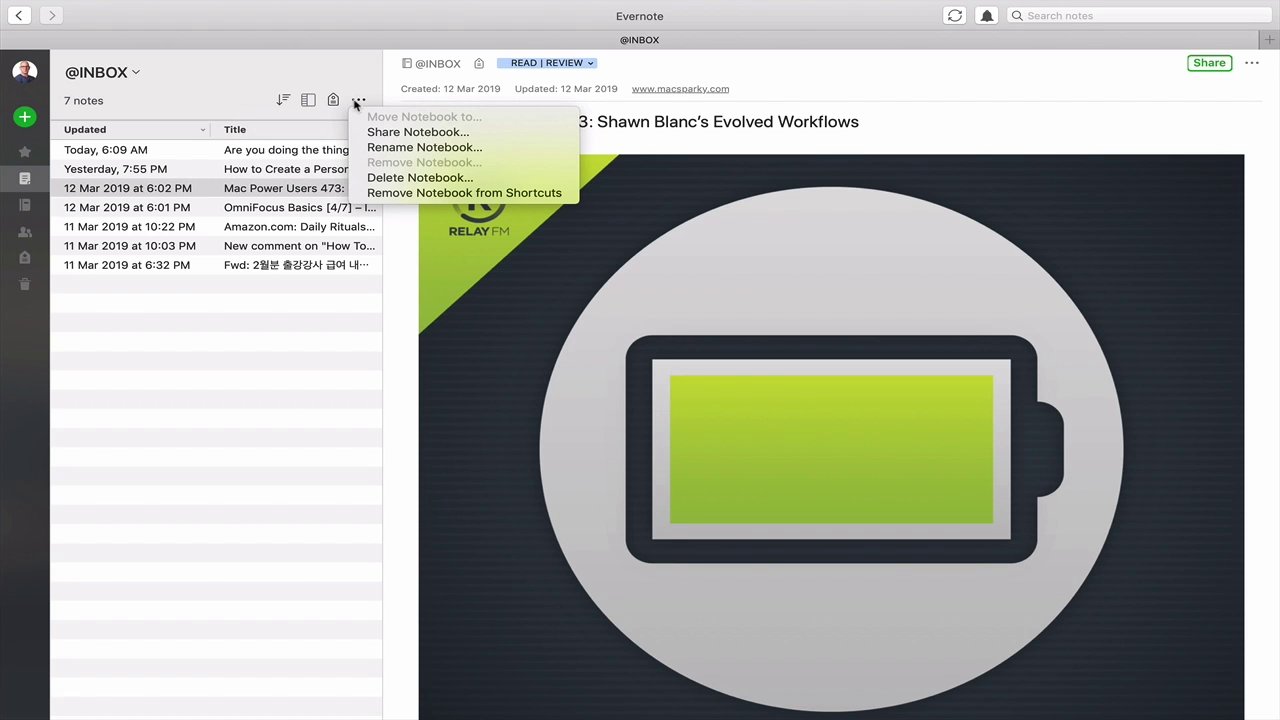
click(357, 102)
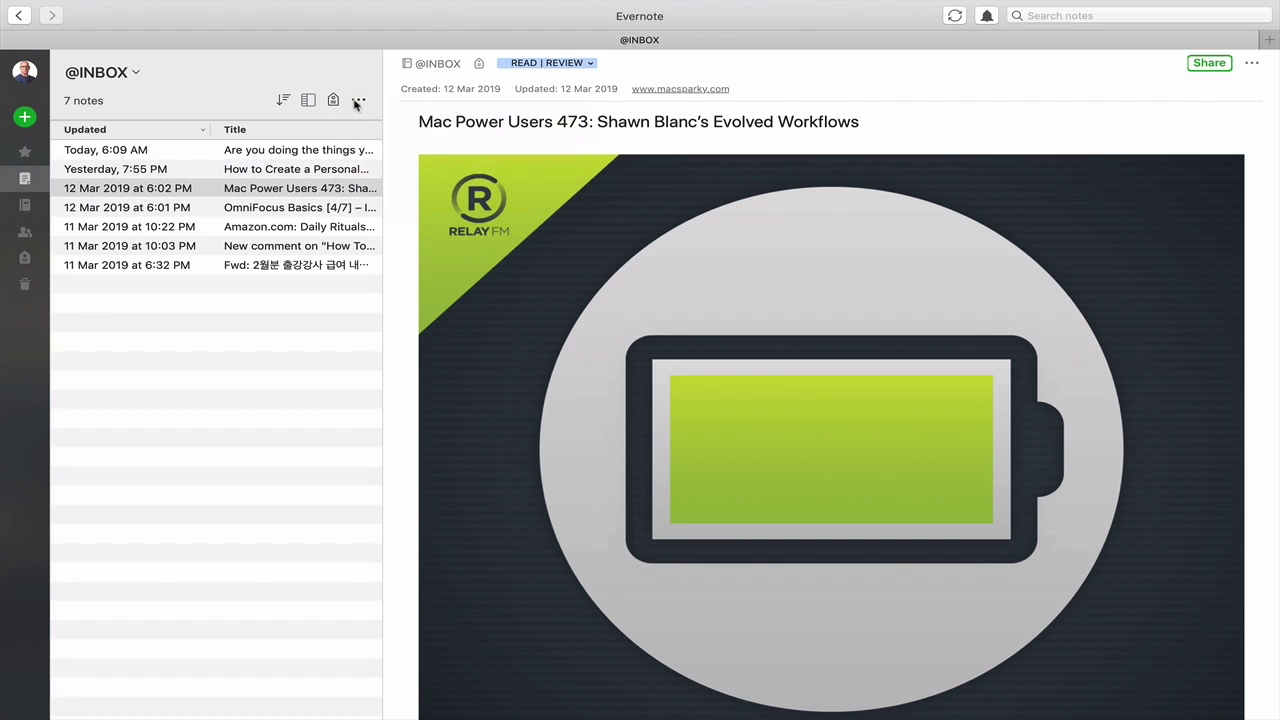
click(357, 101)
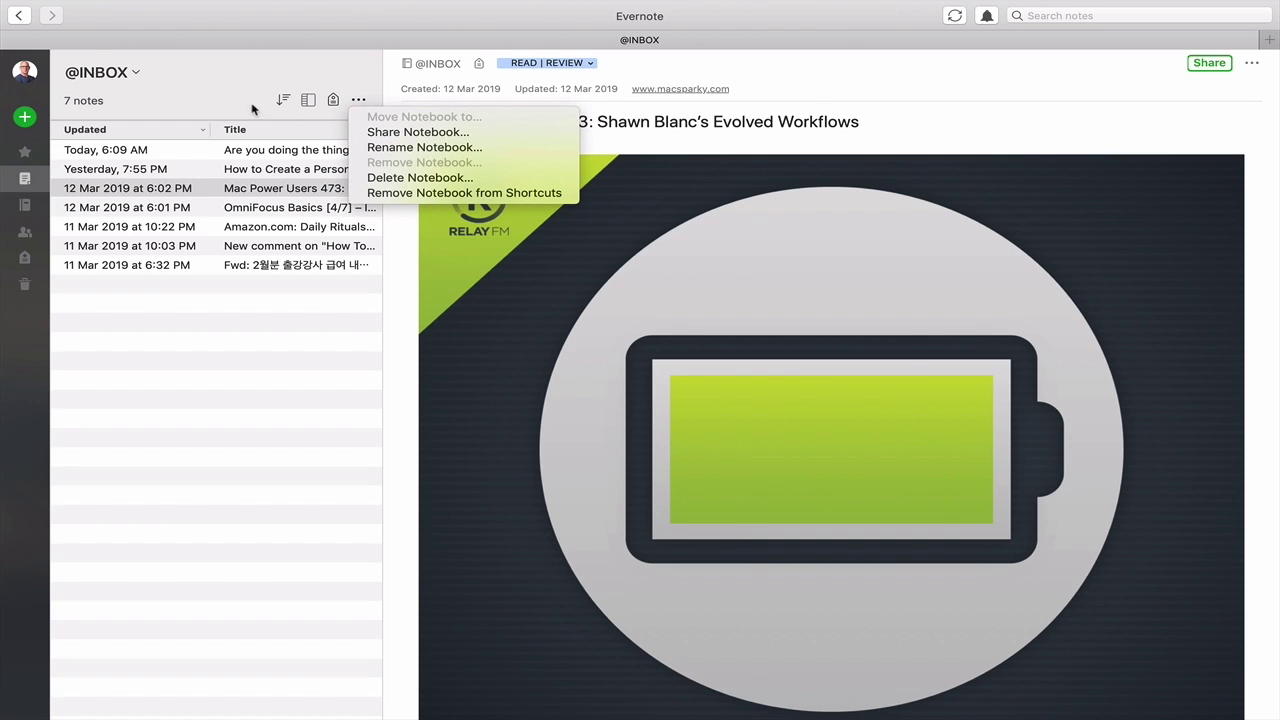
click(188, 80)
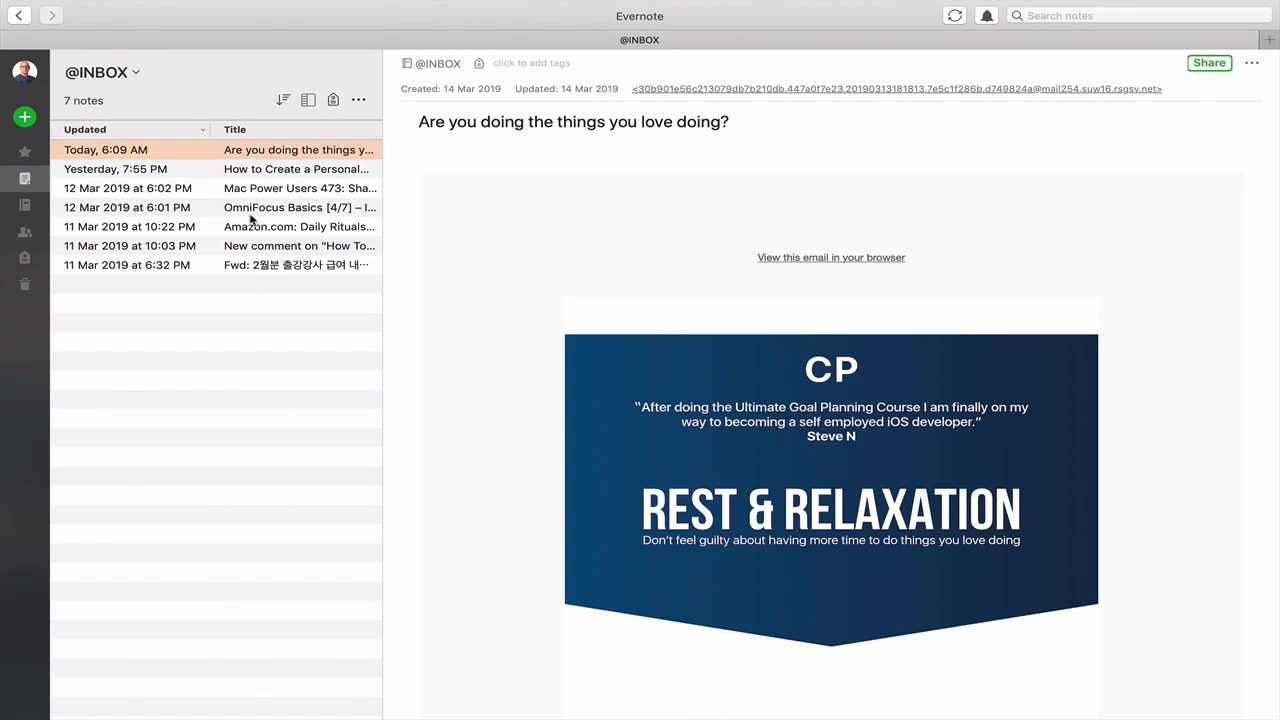
shift+click(253, 266)
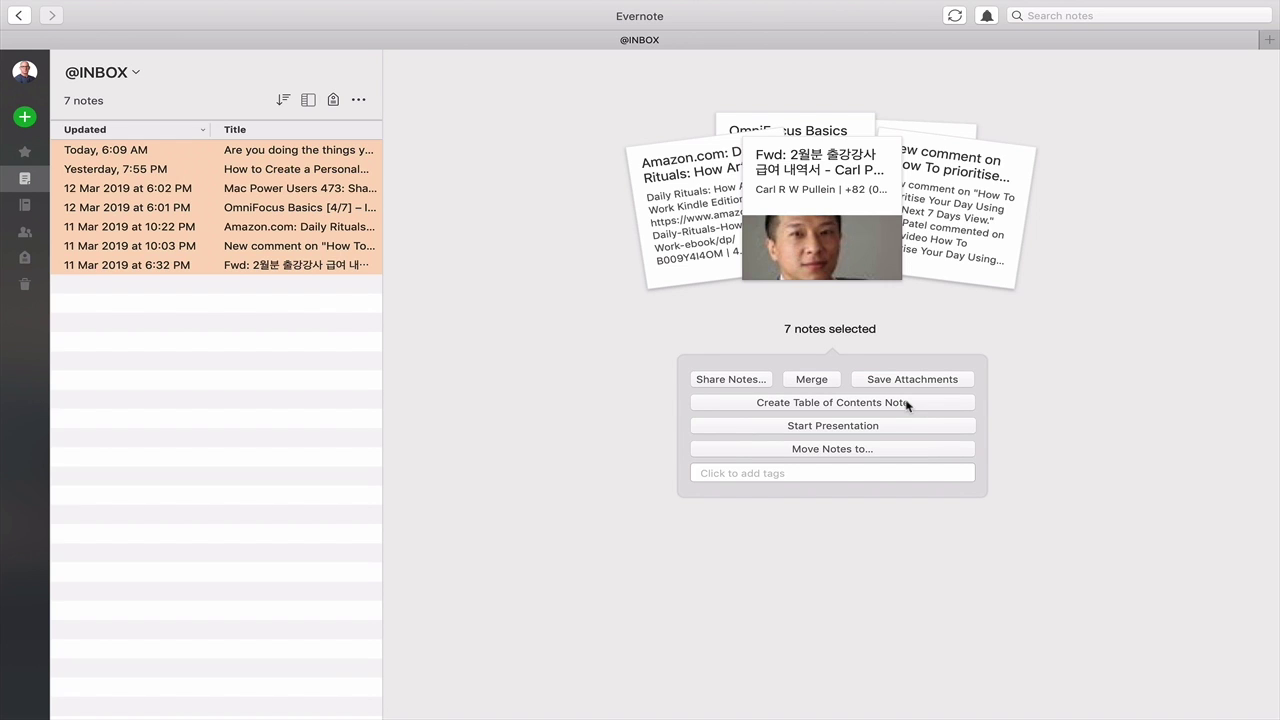
click(905, 450)
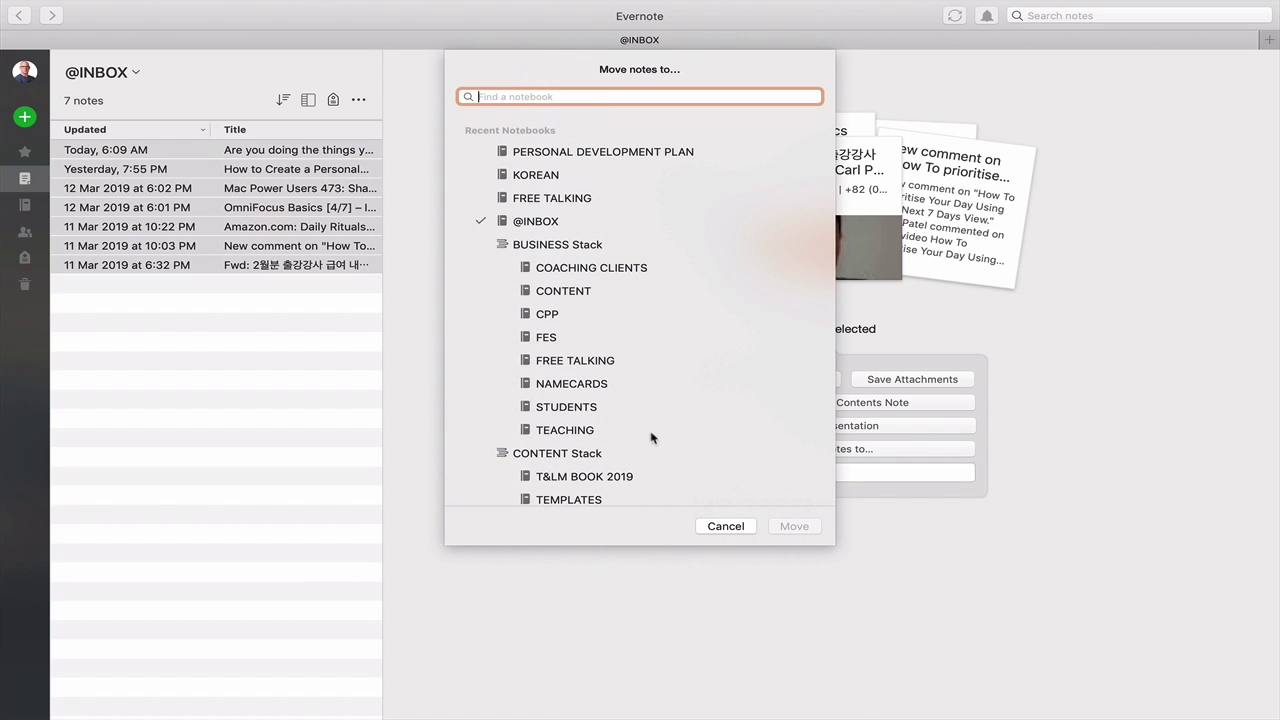
click(724, 528)
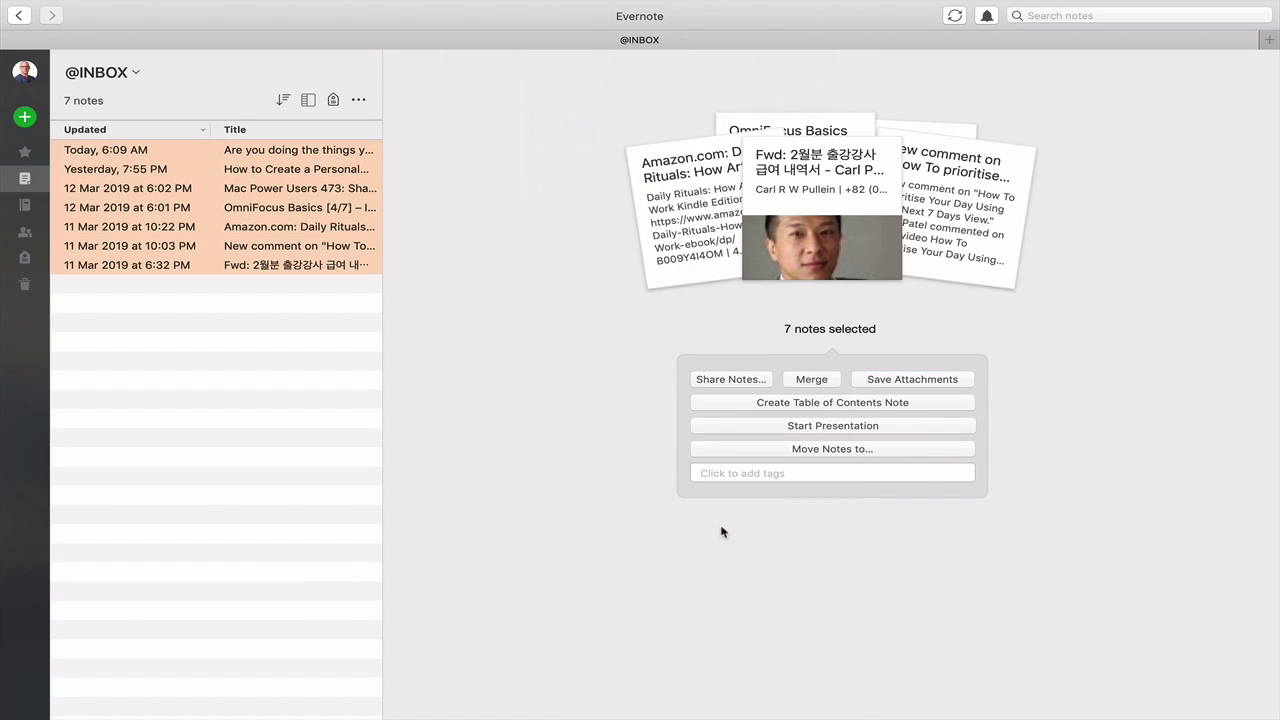
click(782, 469)
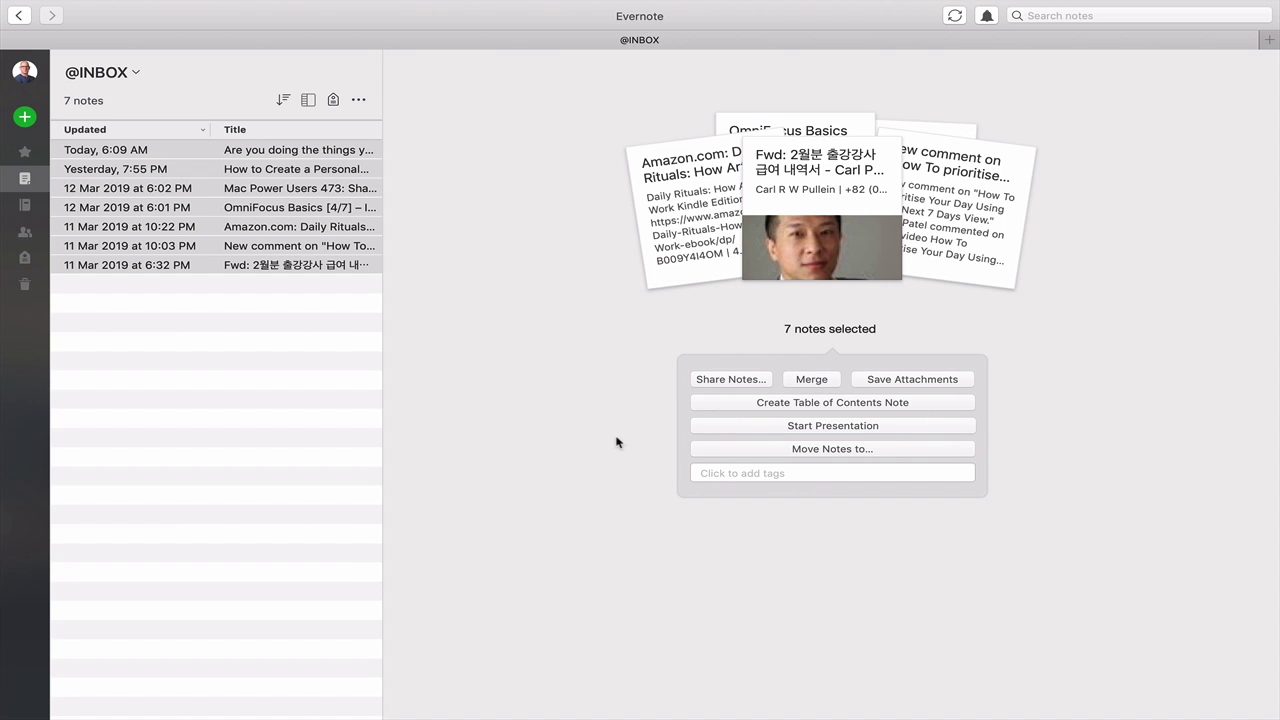
Switch to Safari and view the Windows instructions for creating note links in the Evernote help article.
key(ctrl+Right)
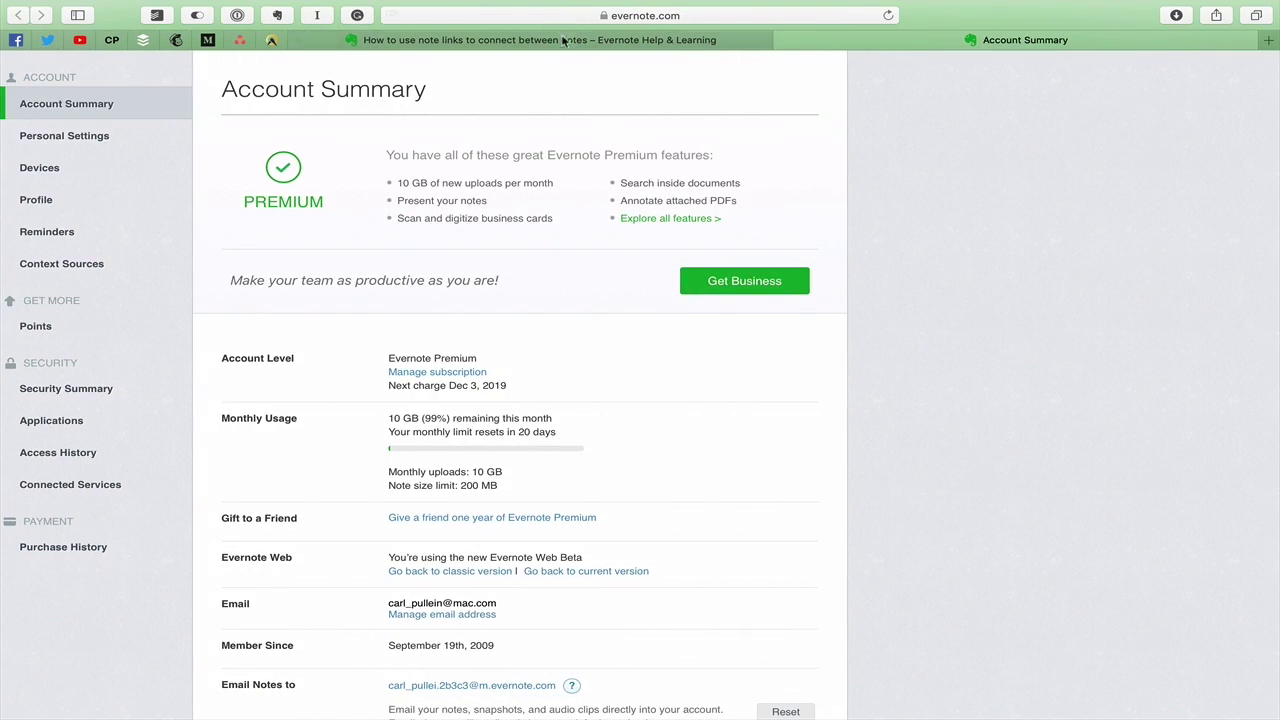
click(562, 40)
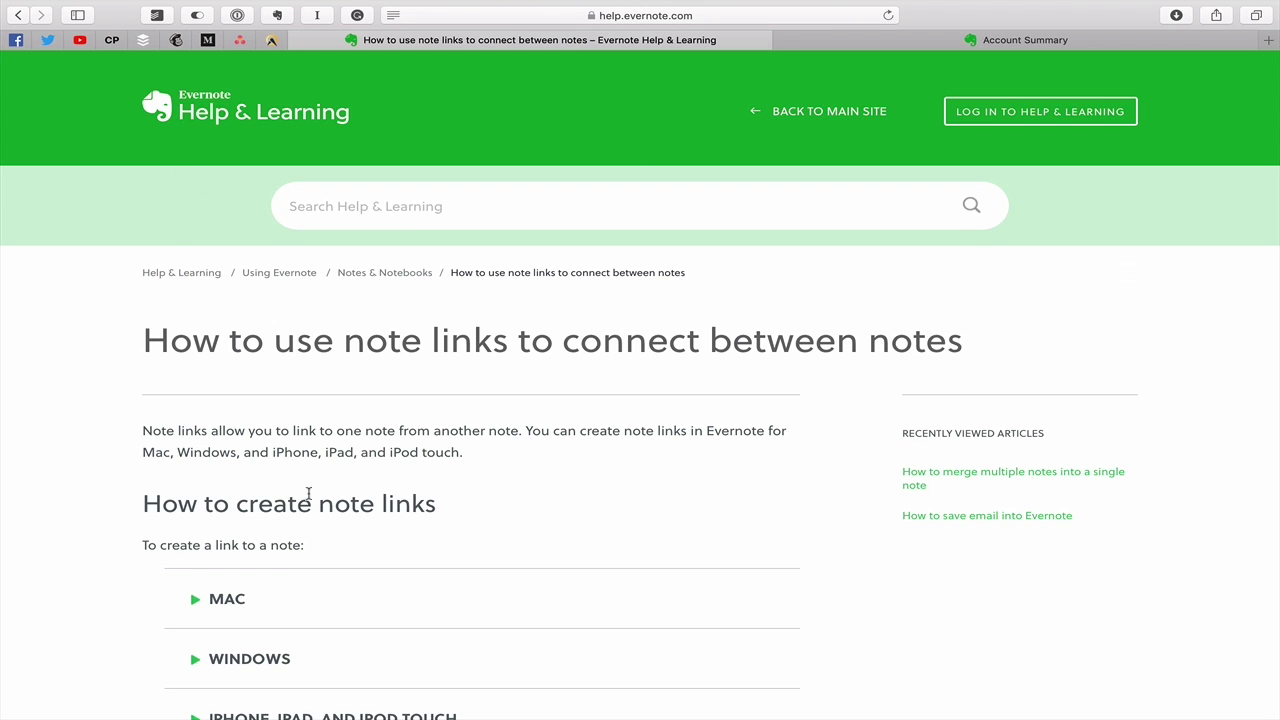
scroll(506, 497, down, 3)
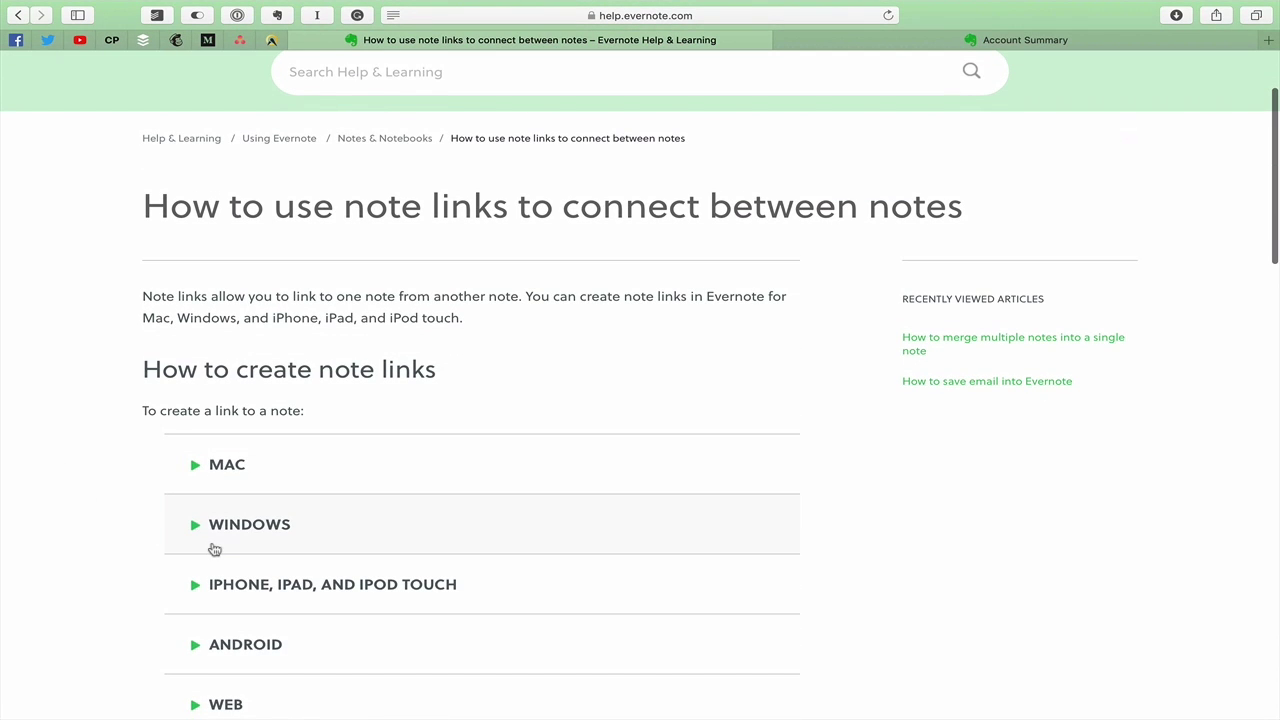
click(196, 525)
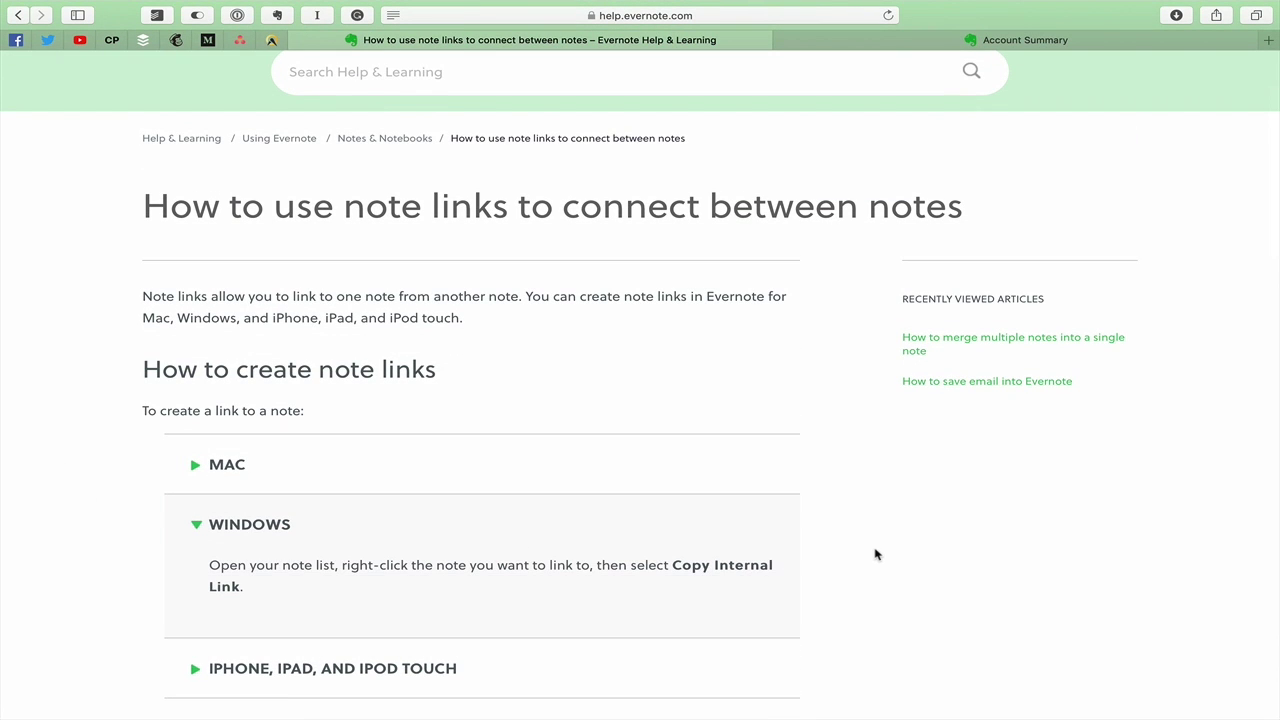